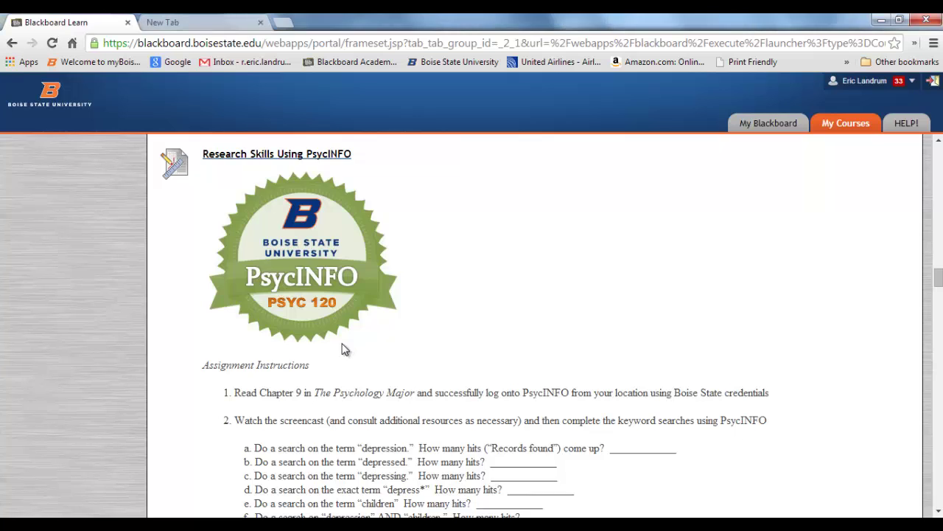
Read through the PsycINFO author-search and grading instructions, then open the Research Skills Using PsycINFO assignment
scroll(347, 347, down, 3)
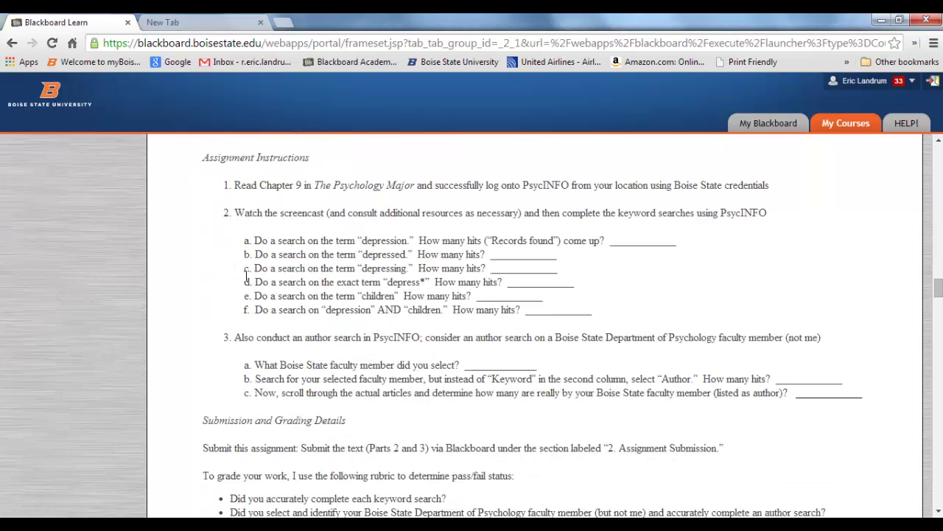
scroll(224, 416, down, 2)
scroll(222, 422, down, 1)
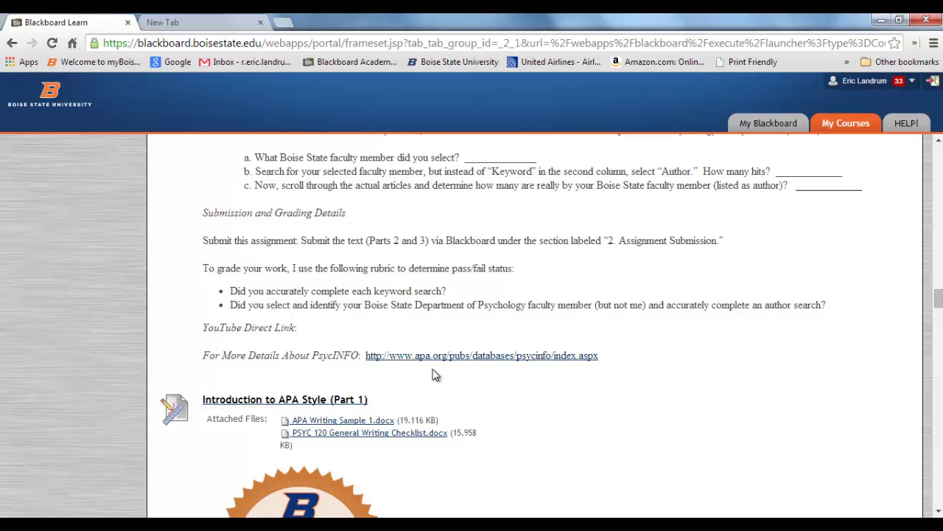
scroll(435, 375, up, 3)
scroll(434, 370, up, 2)
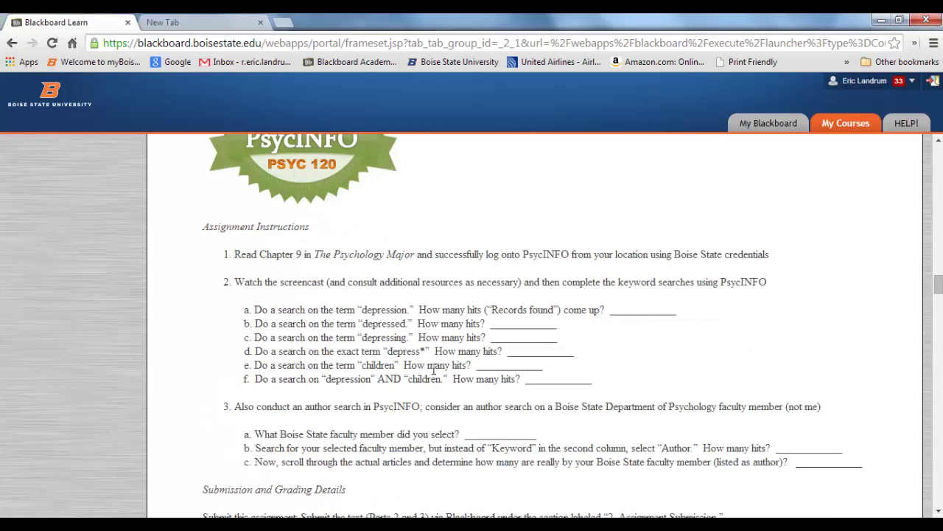
scroll(435, 375, up, 1)
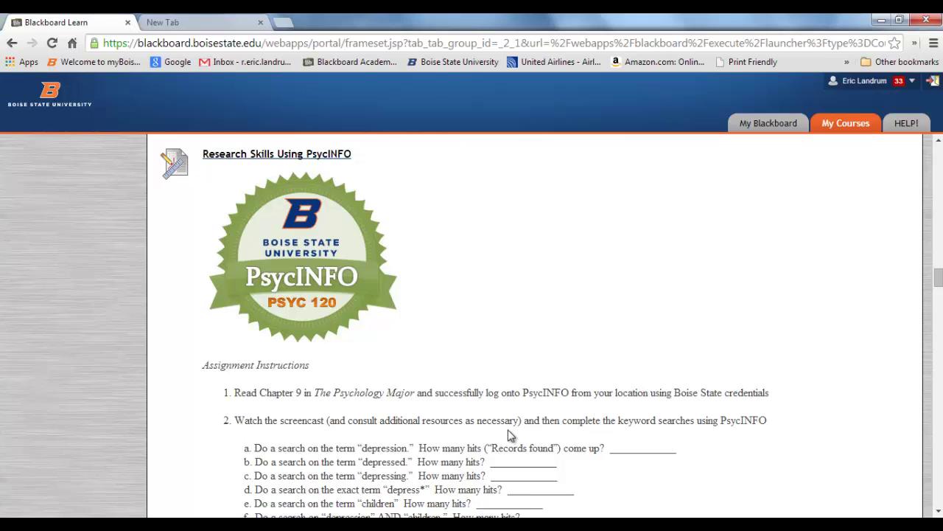
scroll(511, 436, down, 2)
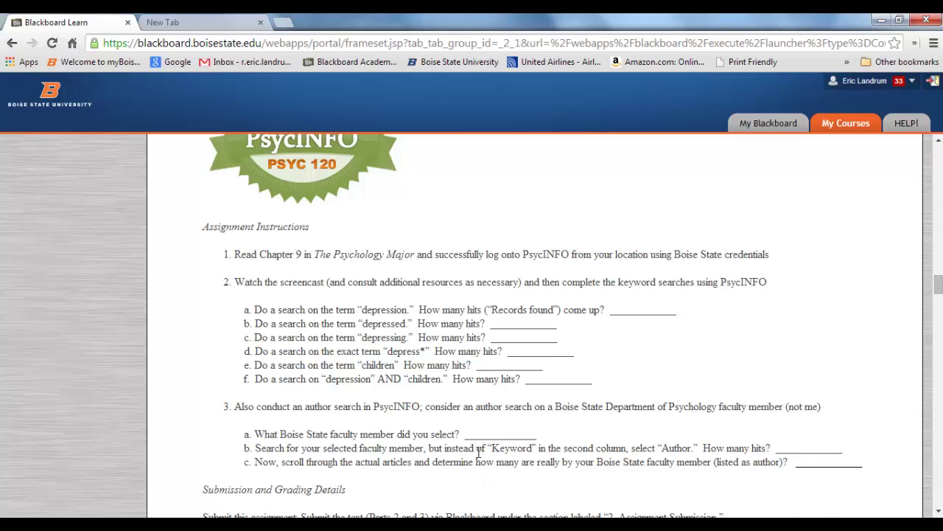
scroll(478, 453, down, 2)
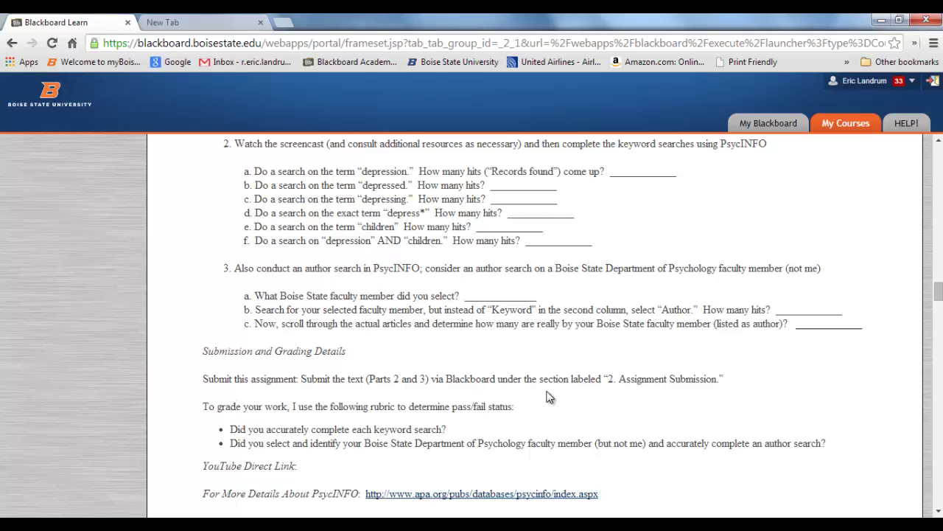
scroll(505, 402, up, 5)
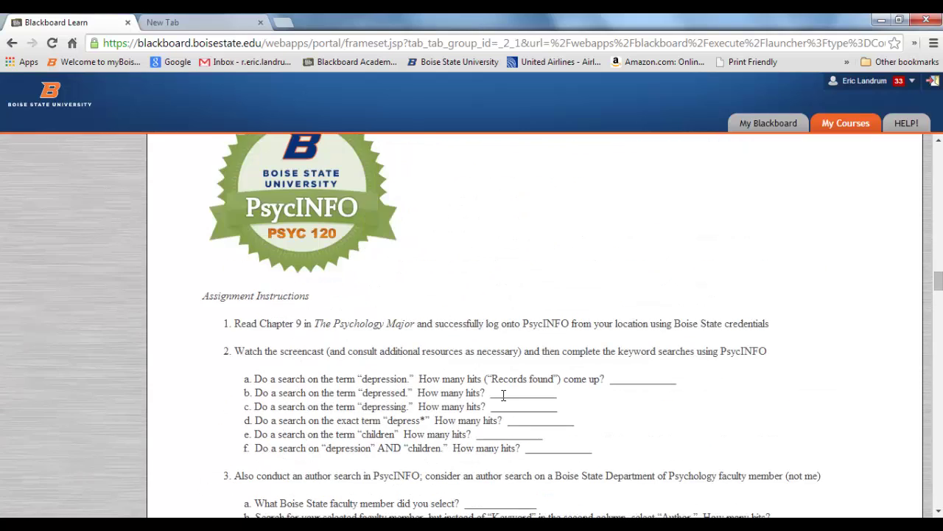
click(298, 225)
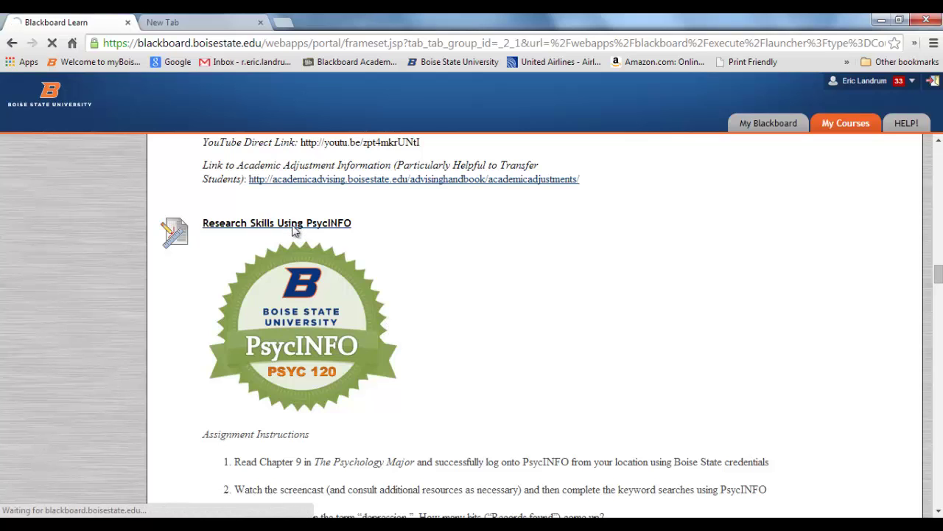
Expand the Type Submission box and copy the assignment questions from item 2 onward
scroll(339, 344, down, 10)
scroll(341, 338, down, 2)
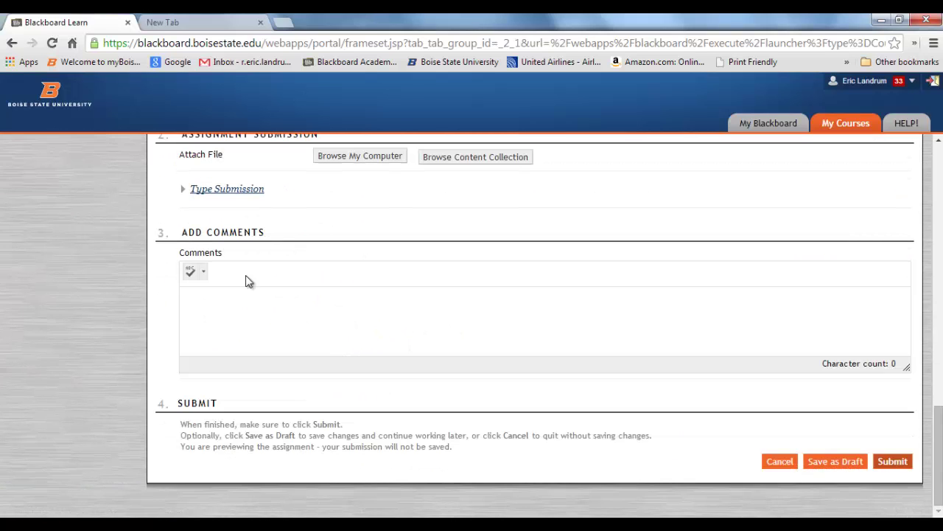
scroll(292, 312, up, 1)
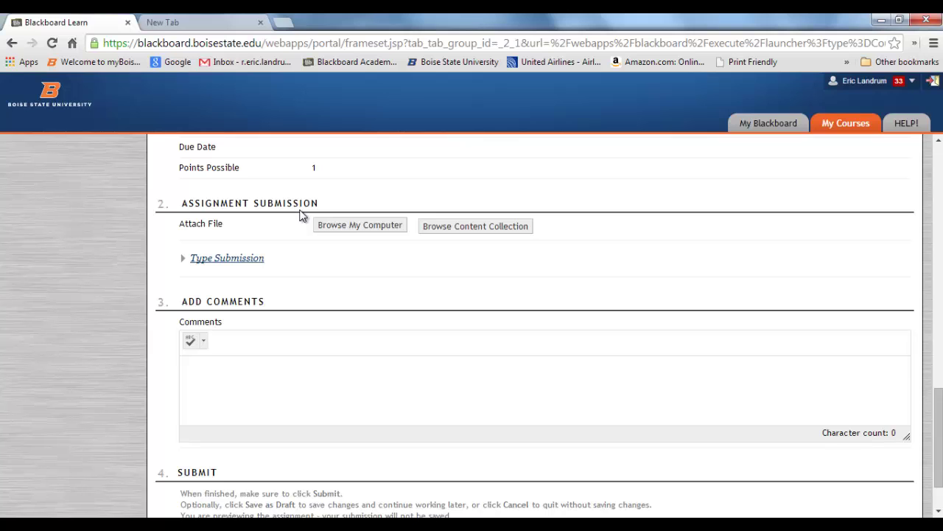
click(241, 261)
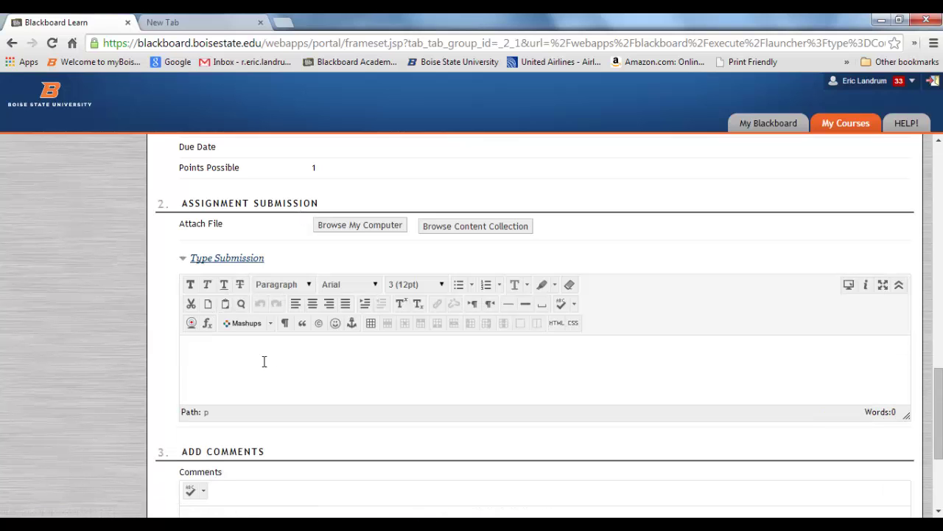
scroll(249, 381, up, 2)
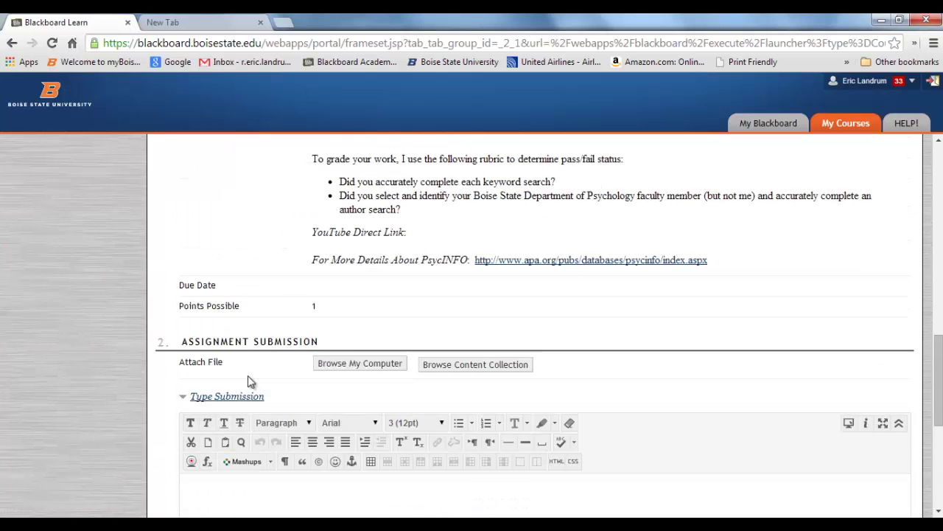
scroll(249, 381, up, 6)
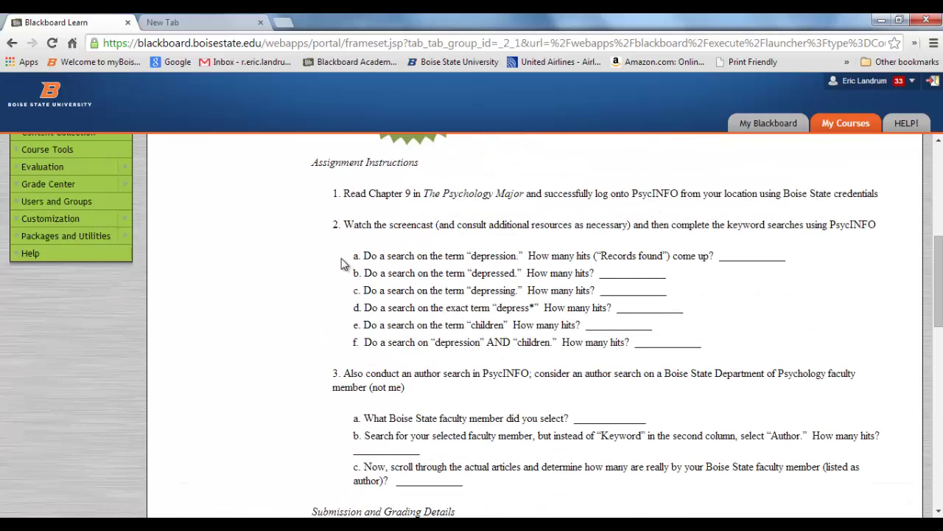
drag(334, 224, 469, 487)
right_click(408, 244)
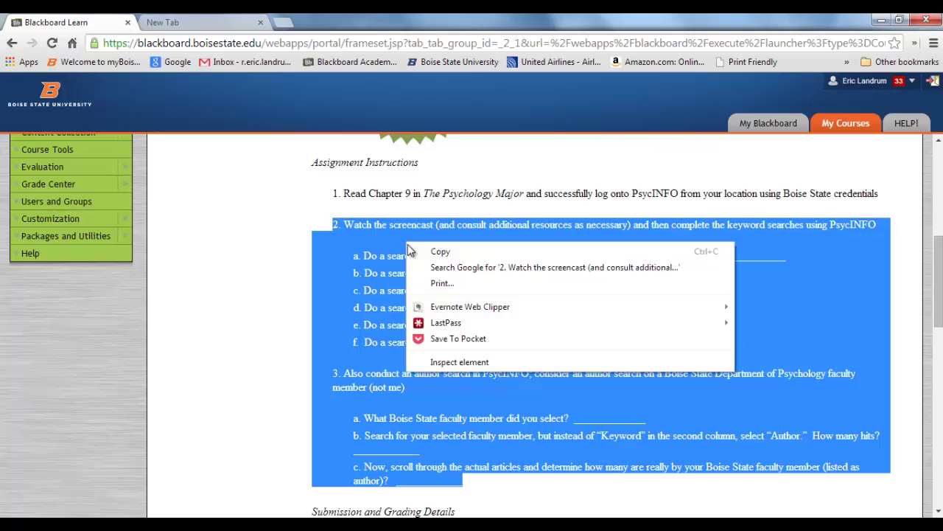
click(437, 253)
Paste the questions into the submission editor and enter a faculty member's name after question a
scroll(374, 336, down, 4)
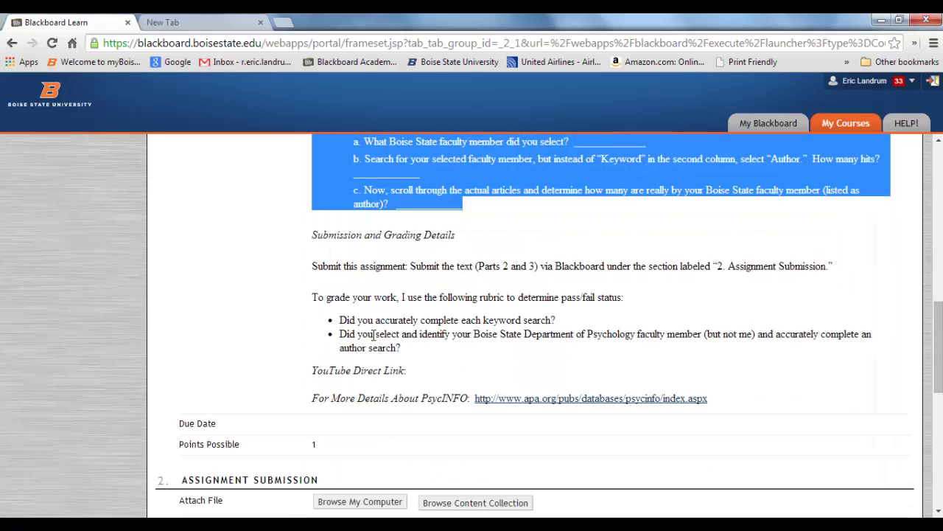
scroll(374, 336, down, 3)
click(221, 413)
right_click(221, 420)
click(251, 454)
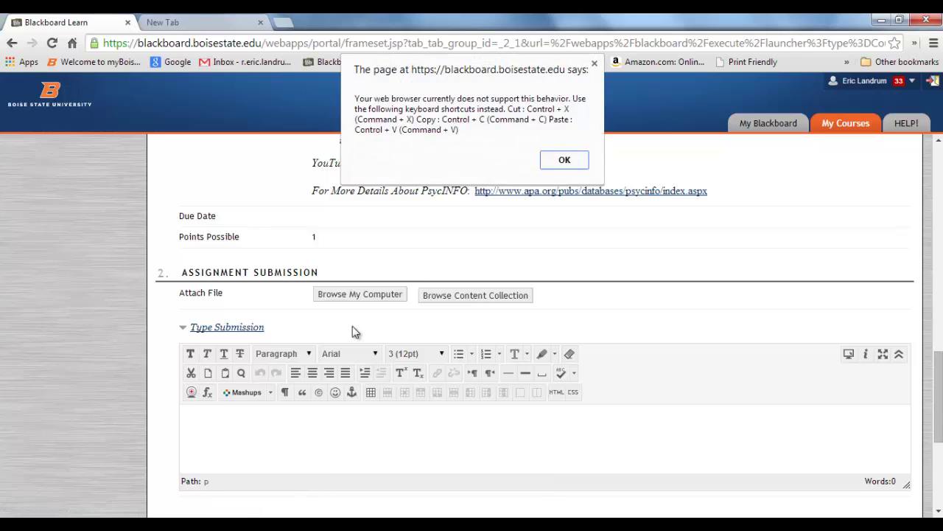
click(565, 160)
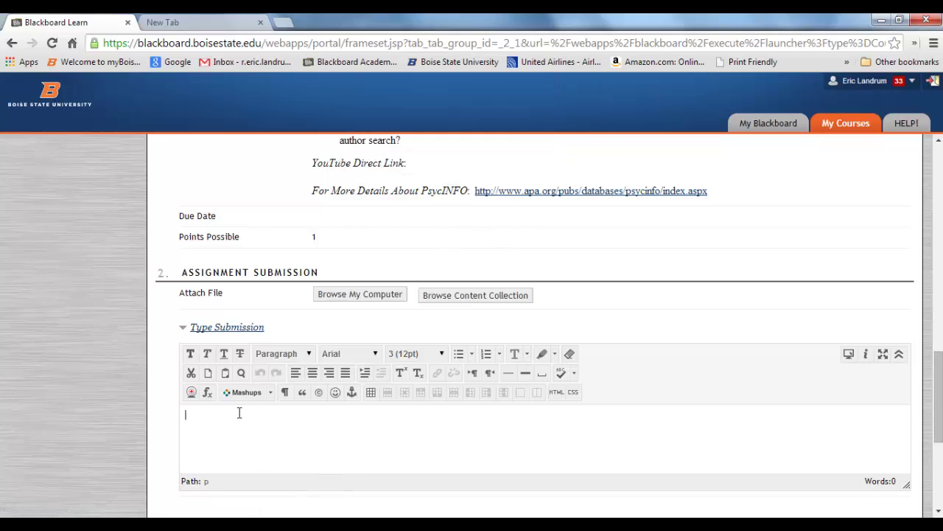
key(ctrl+v)
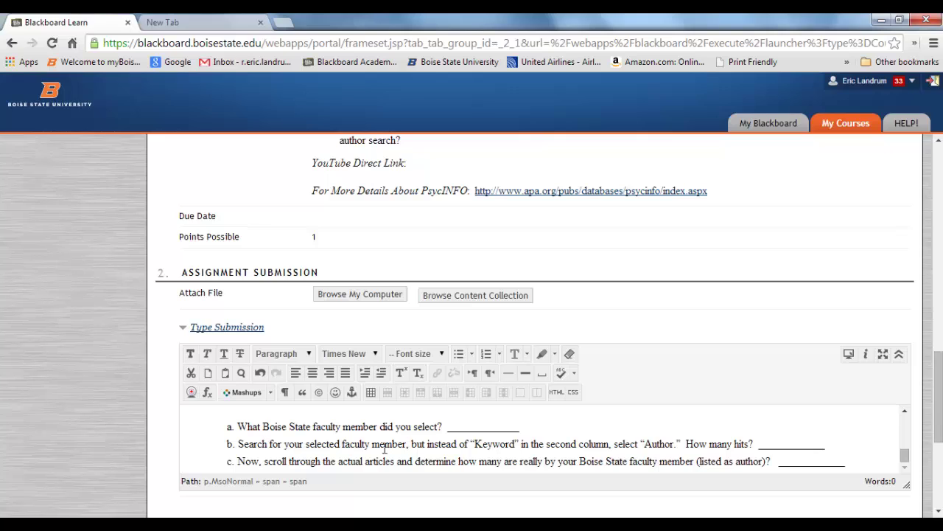
click(460, 428)
text(Honts)
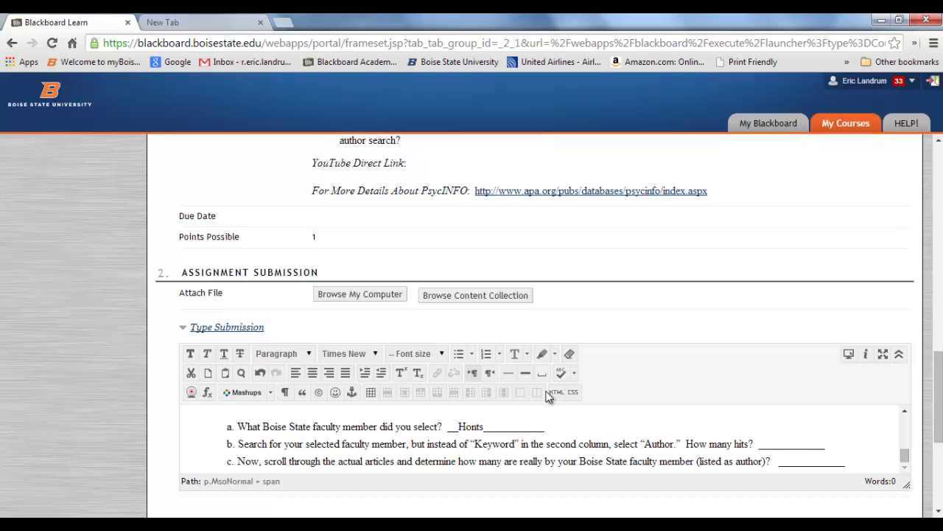
Select all the submission text and delete it, leaving the box empty
scroll(557, 458, down, 1)
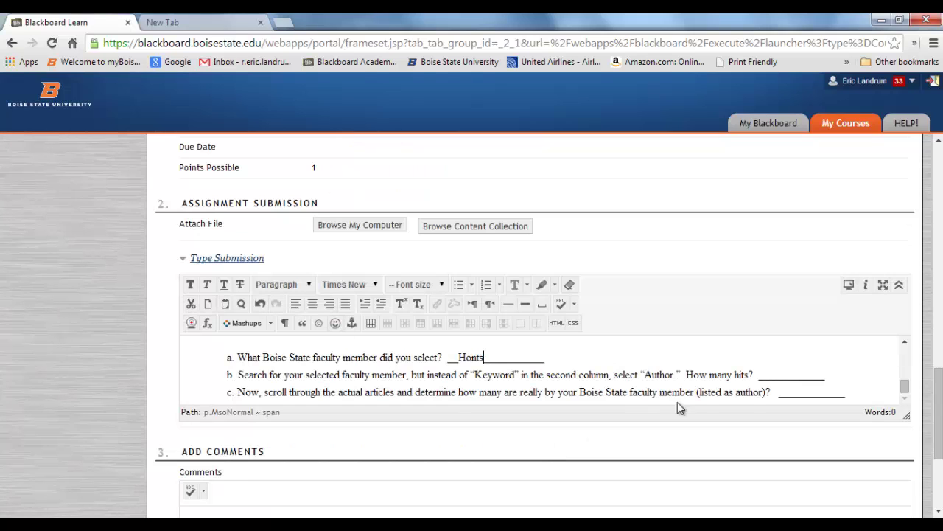
drag(859, 394, 166, 227)
key(Delete)
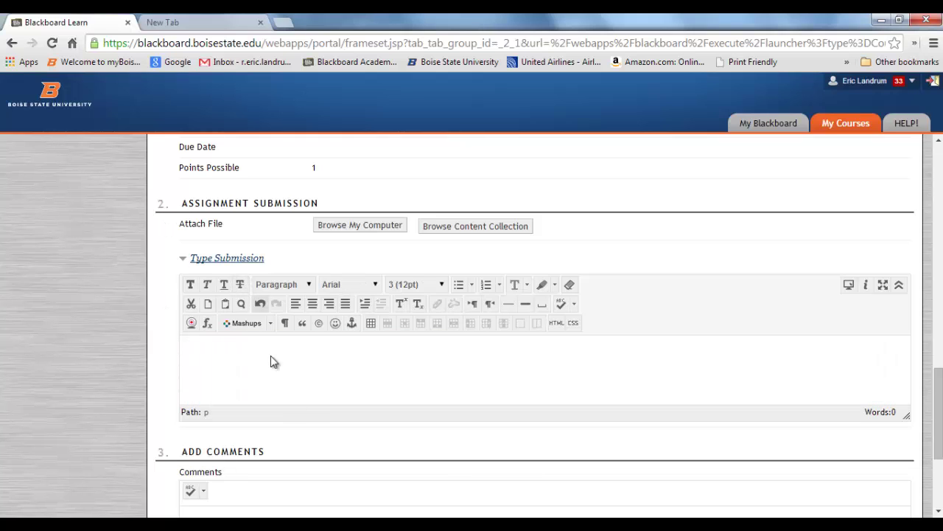
scroll(329, 445, up, 3)
scroll(330, 445, up, 10)
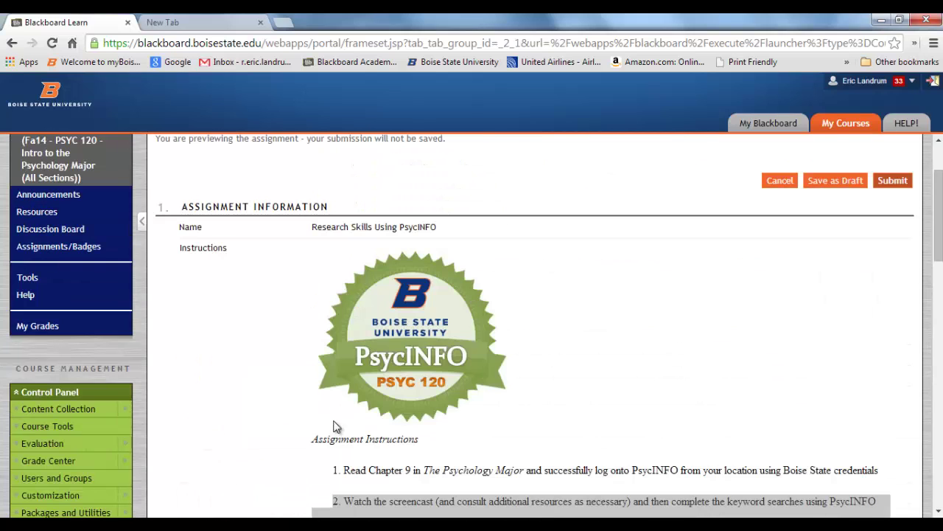
Cancel the assignment preview and scroll the Assignments page back to Research Skills Using PsycINFO
click(790, 189)
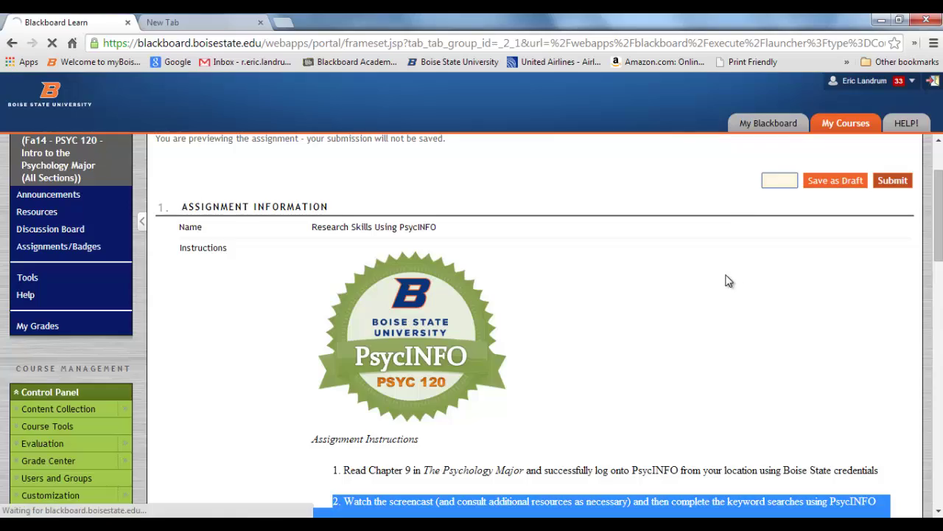
scroll(725, 281, down, 20)
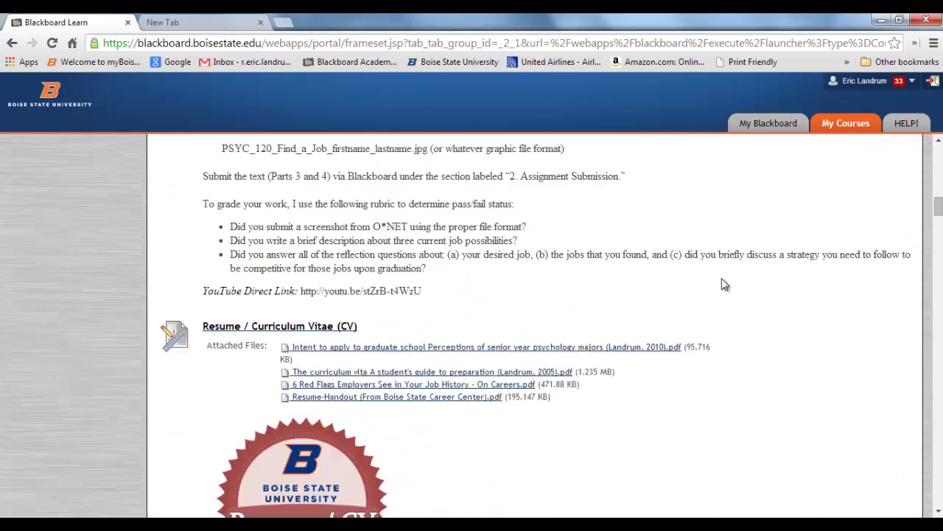
scroll(723, 278, down, 8)
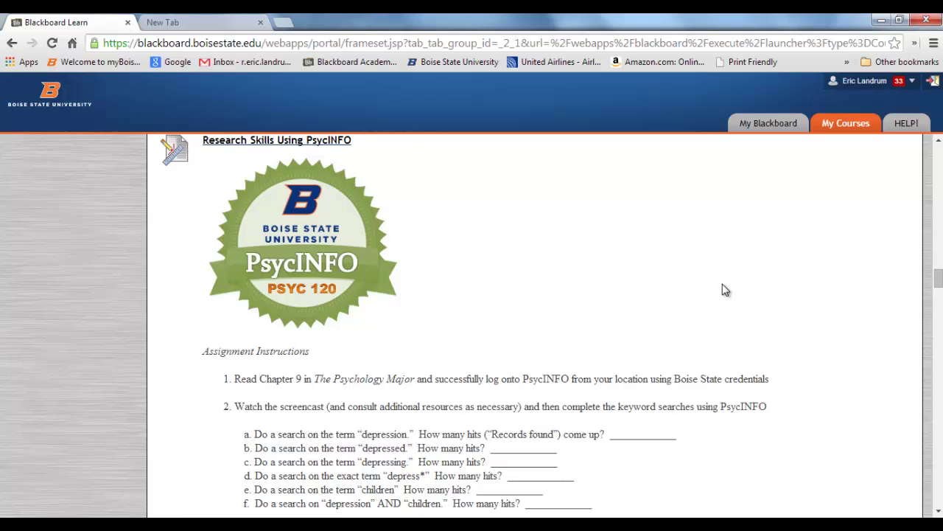
scroll(707, 330, down, 1)
scroll(707, 330, down, 1)
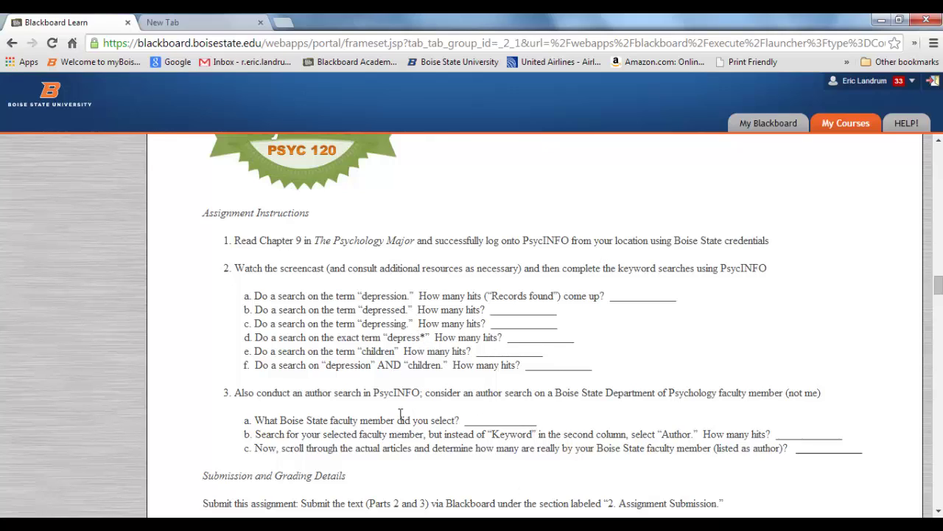
scroll(306, 272, up, 1)
scroll(307, 273, up, 1)
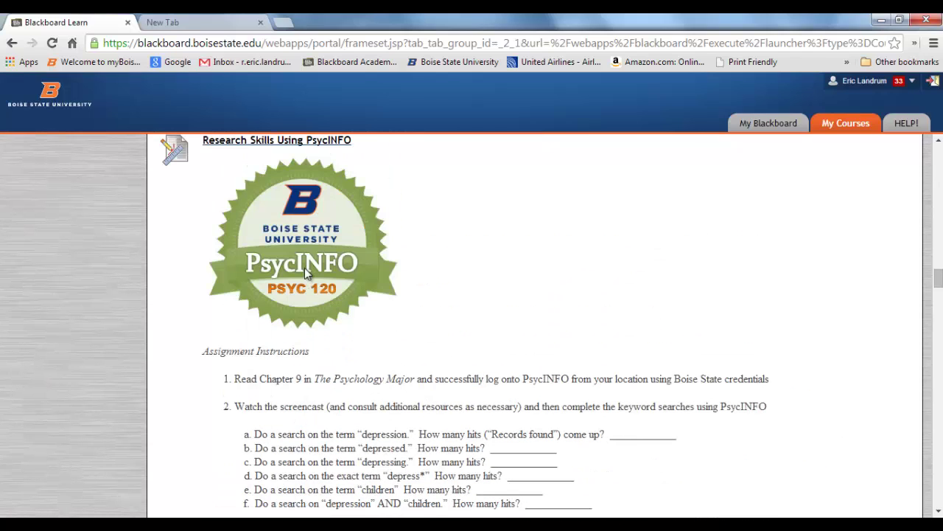
Go to library.boisestate.edu in the empty second tab
click(191, 22)
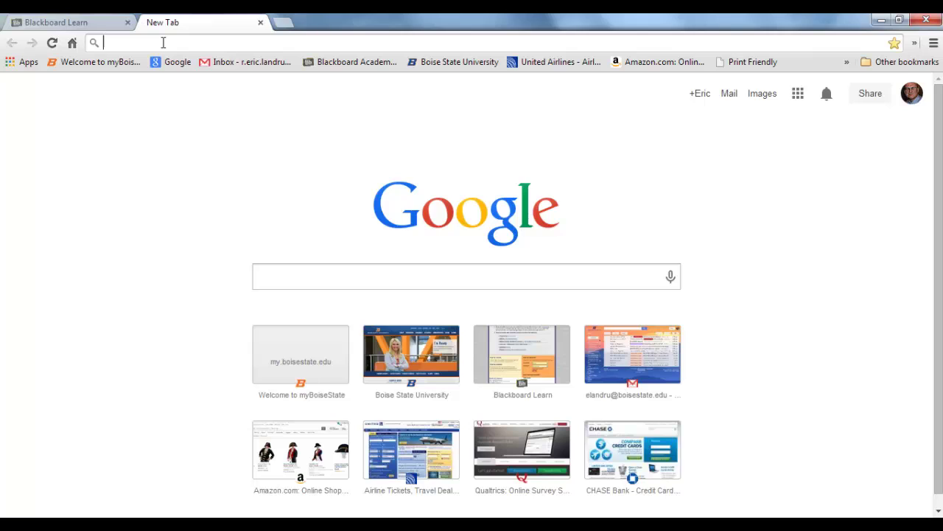
text(librarhy)
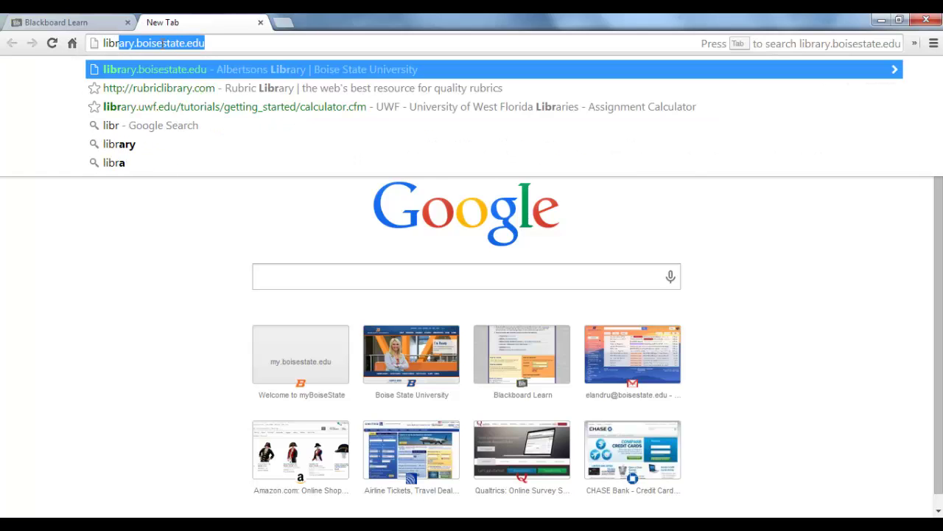
key(BackSpace)
key(BackSpace)
text(y)
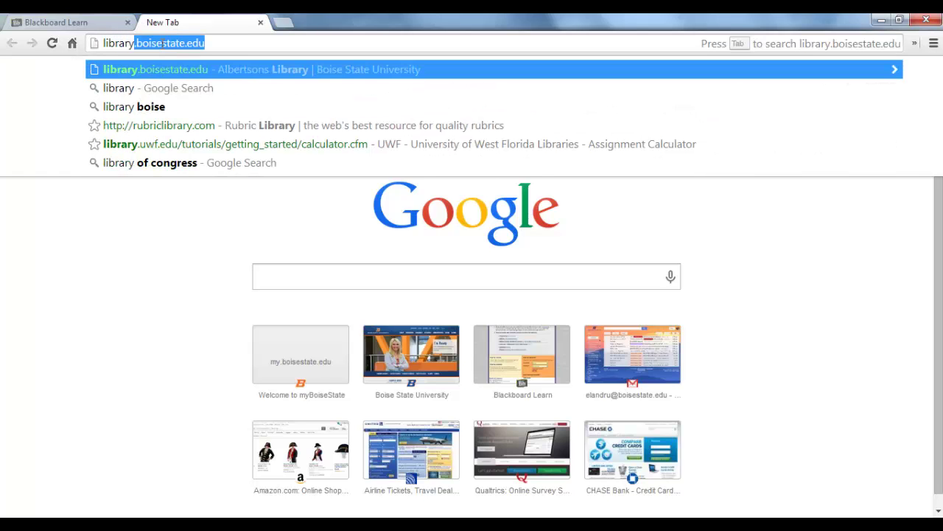
key(Return)
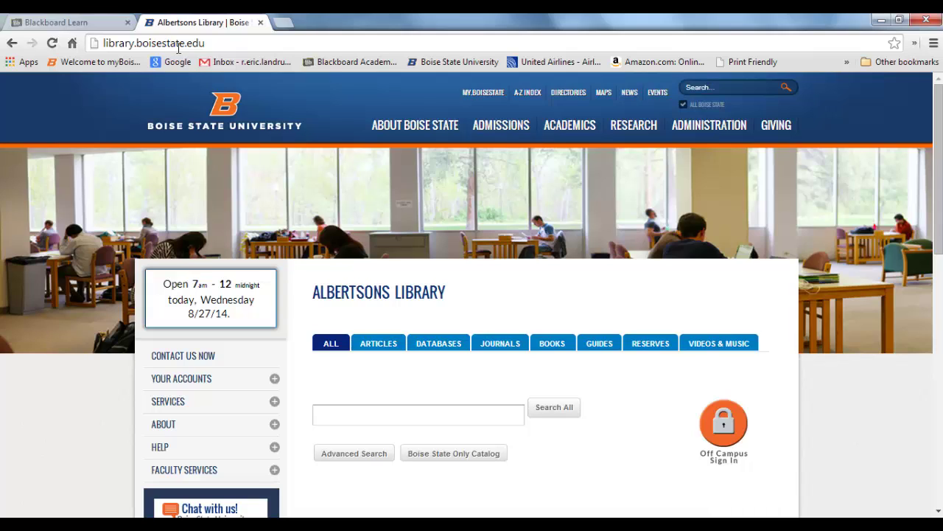
Open PsycINFO from the P section of the library's Databases A–Z list
scroll(361, 500, down, 1)
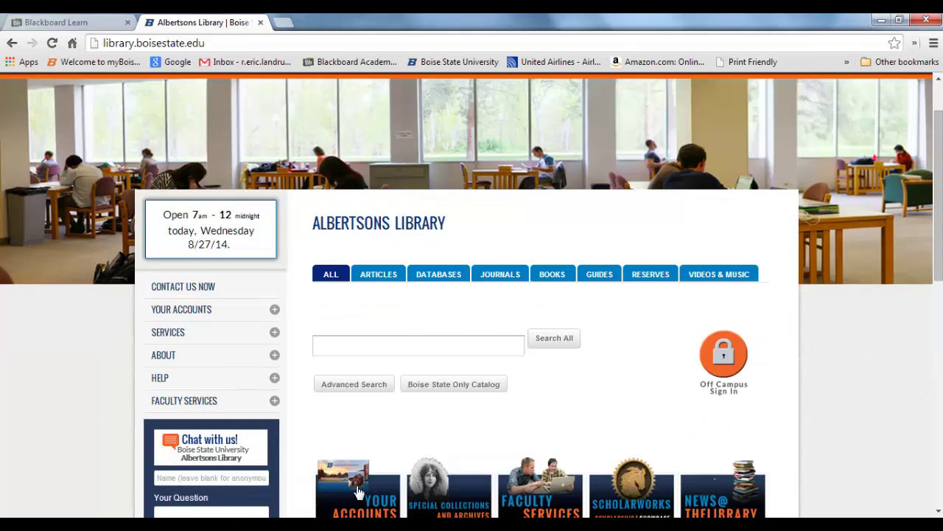
click(442, 280)
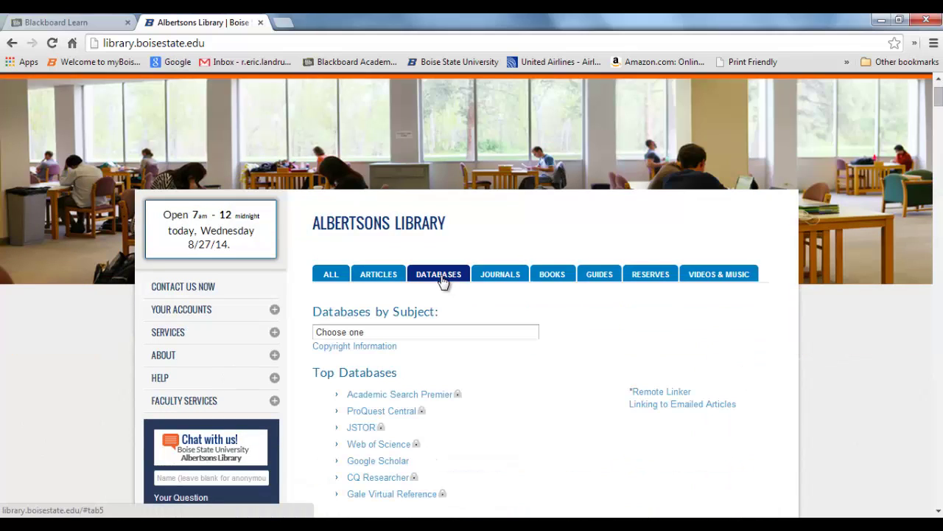
scroll(463, 400, down, 3)
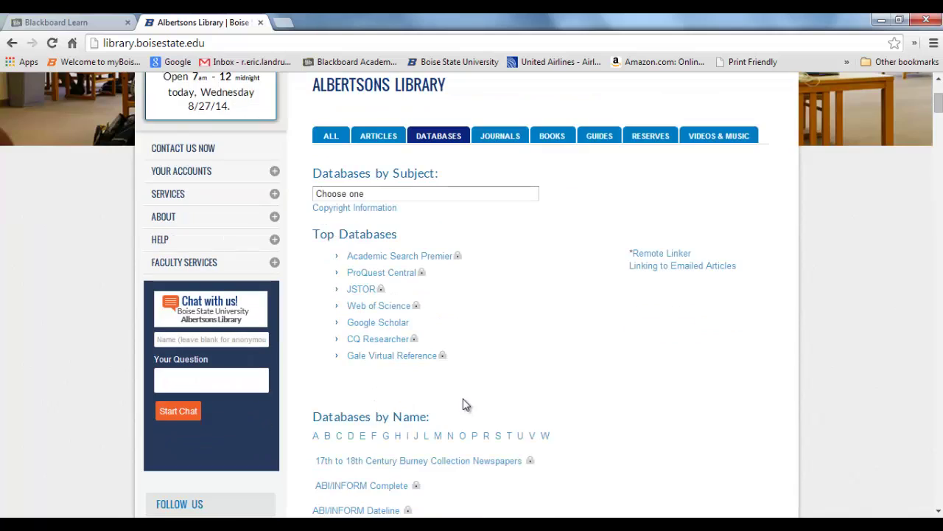
click(475, 367)
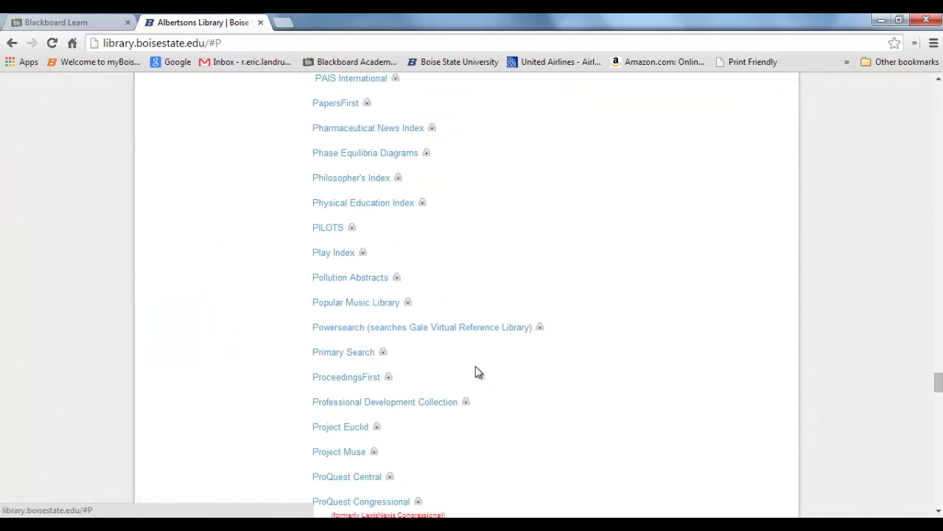
scroll(464, 397, down, 6)
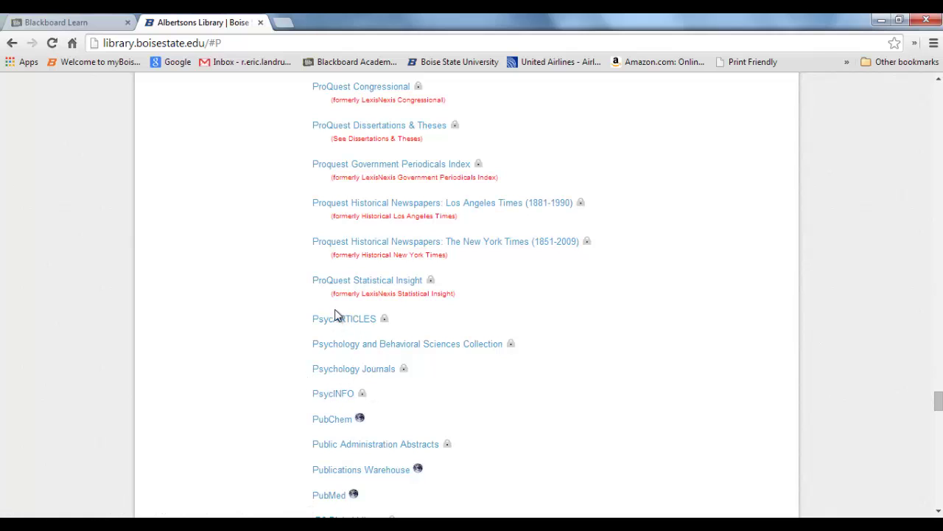
click(334, 394)
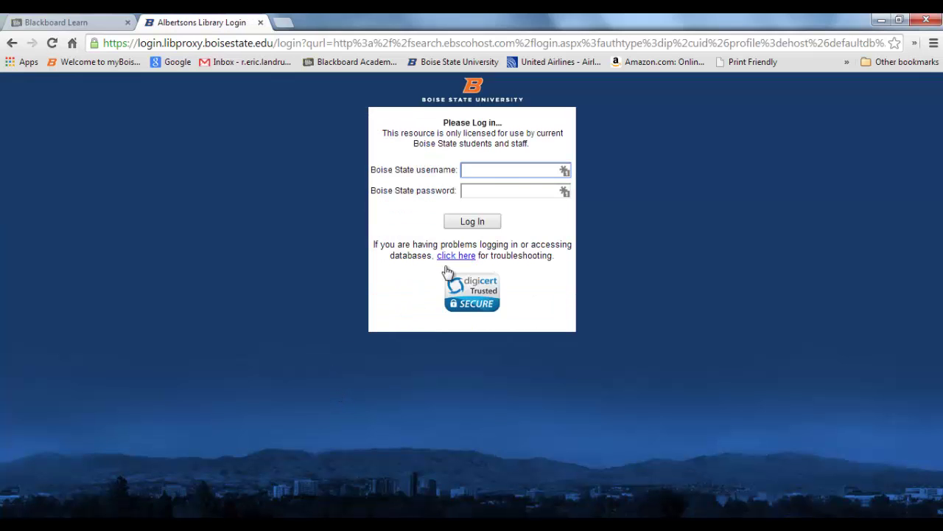
Log in to the library proxy with the saved Boise State username and the account password
click(494, 174)
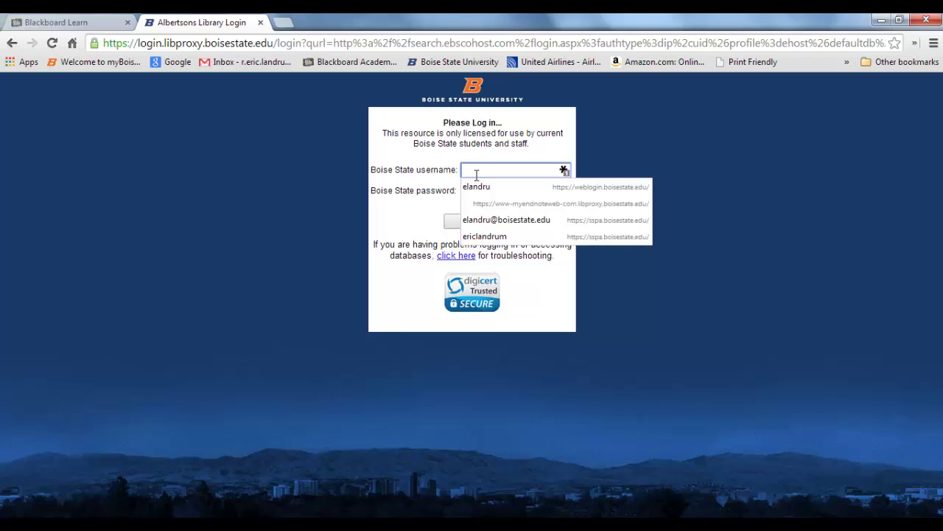
key(Tab)
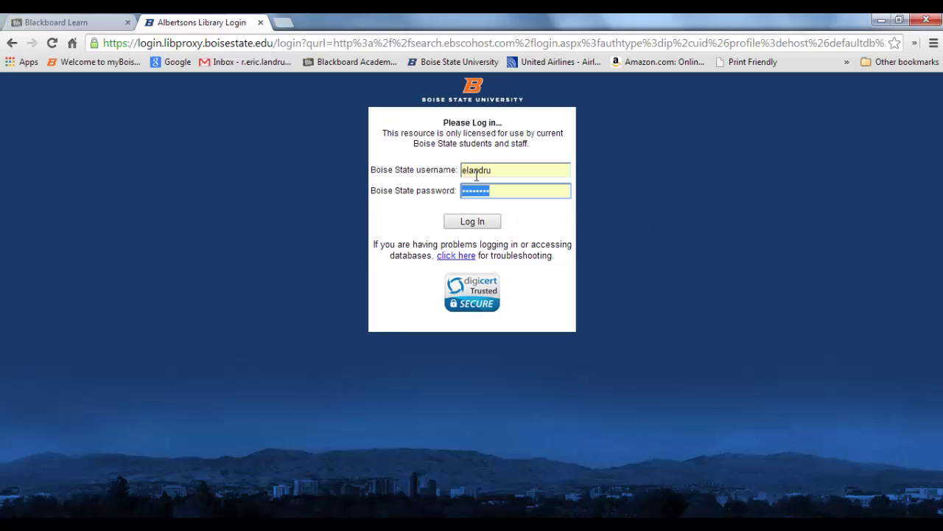
text(•••)
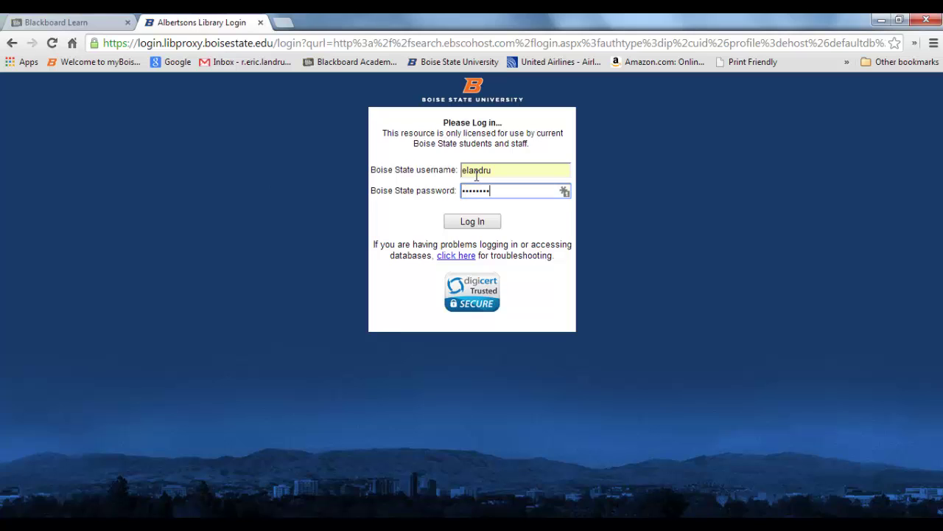
click(483, 227)
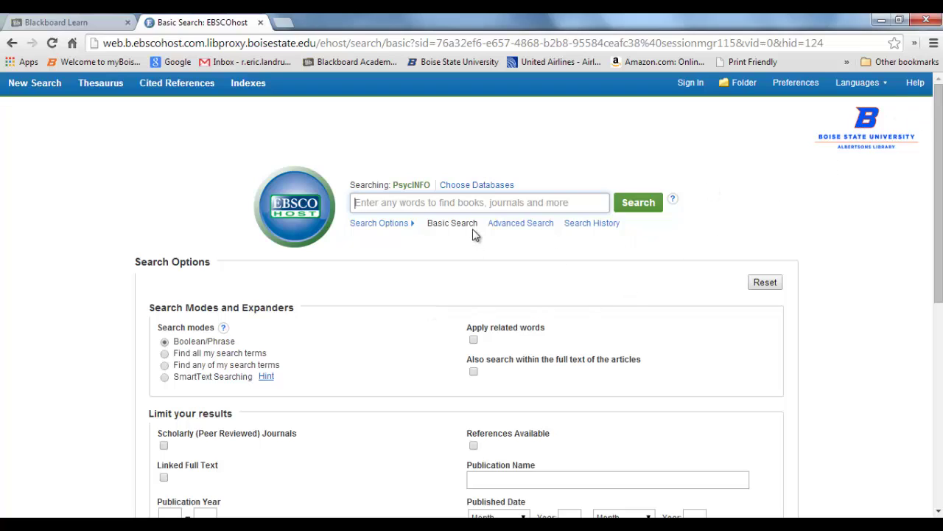
Switch to Advanced Search and enter 'depression' in the first search box
click(513, 229)
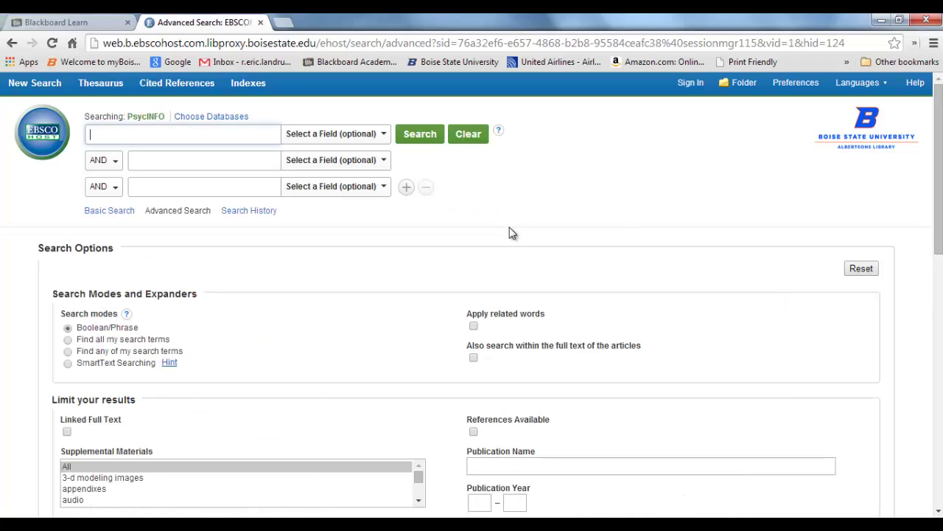
click(121, 131)
text(depression)
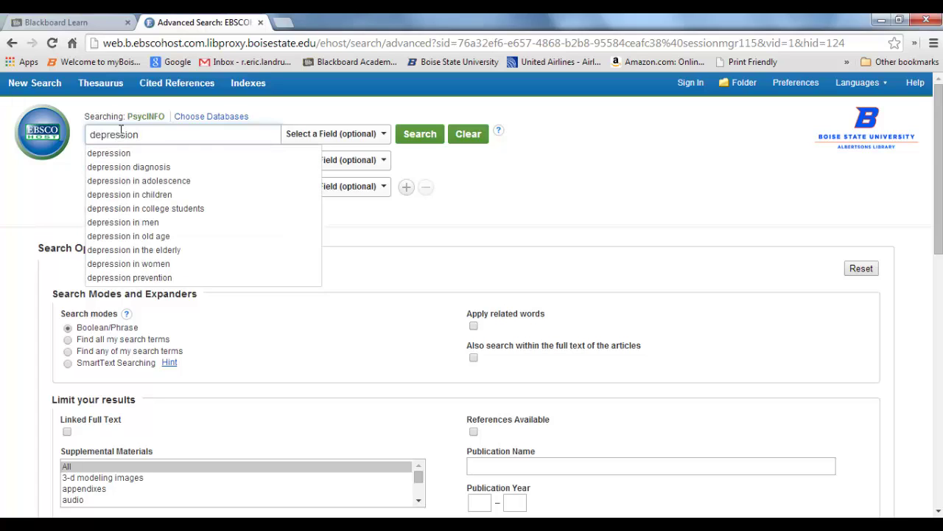
Run the 'depression' search (194,730 results) and go back to the Blackboard assignment tab
click(412, 142)
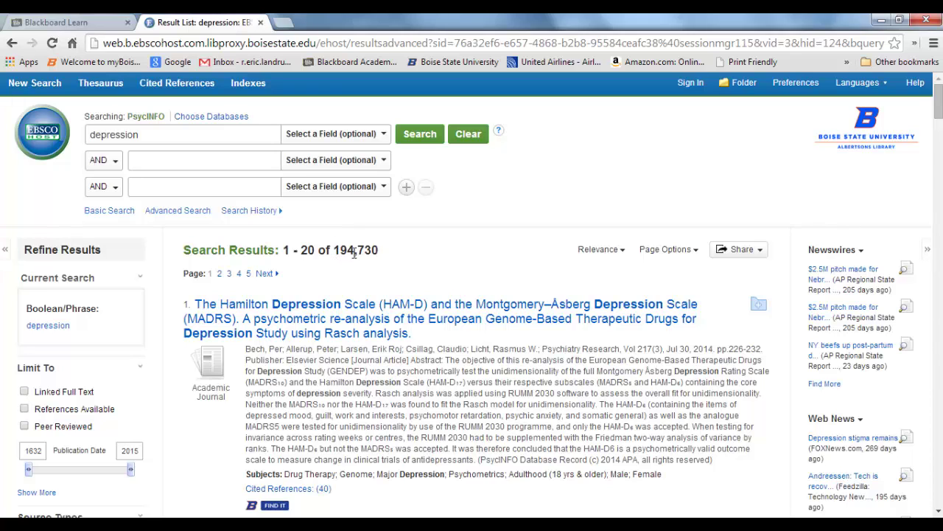
click(46, 22)
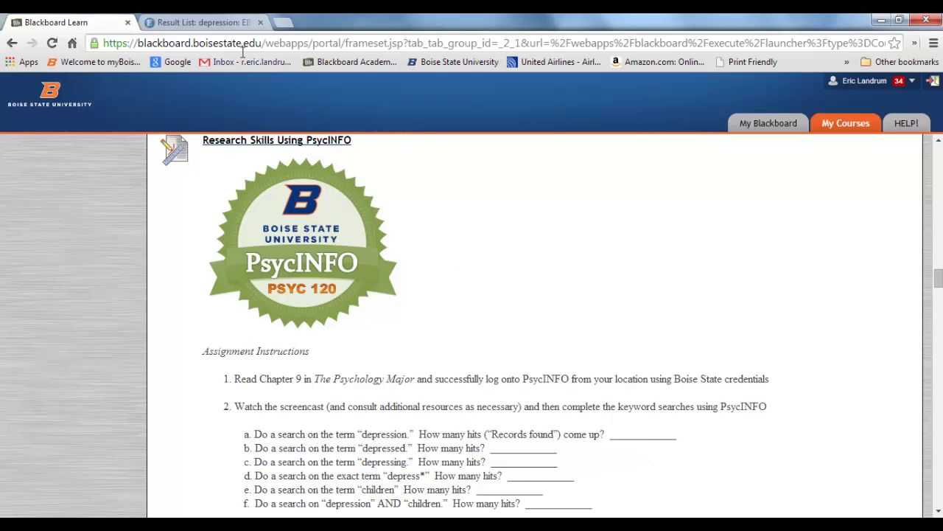
Compare the assignment's first question with the 194,730 depression hits, ending on the results tab
click(231, 27)
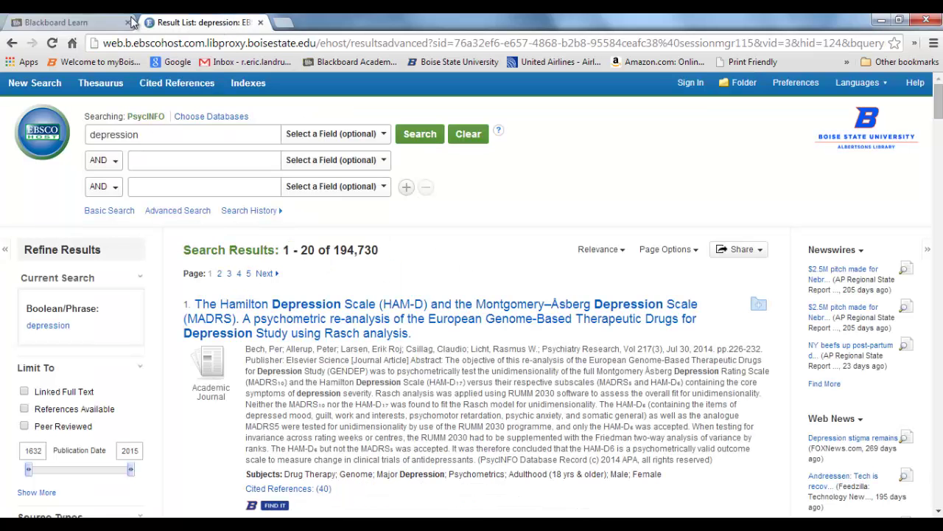
click(85, 23)
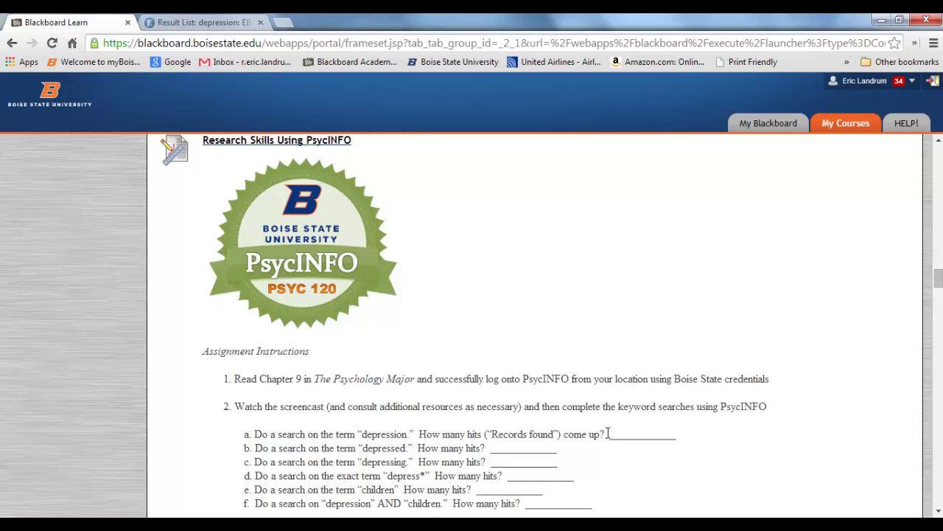
click(234, 26)
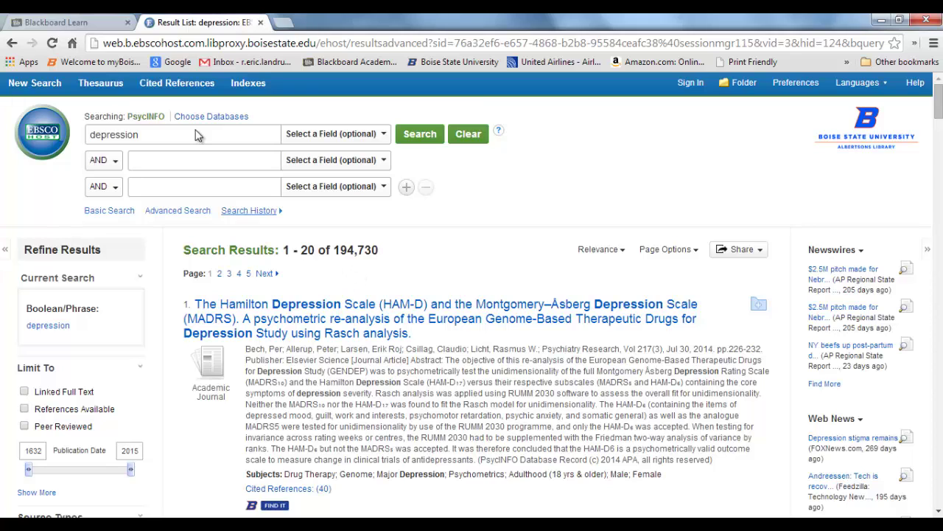
click(81, 23)
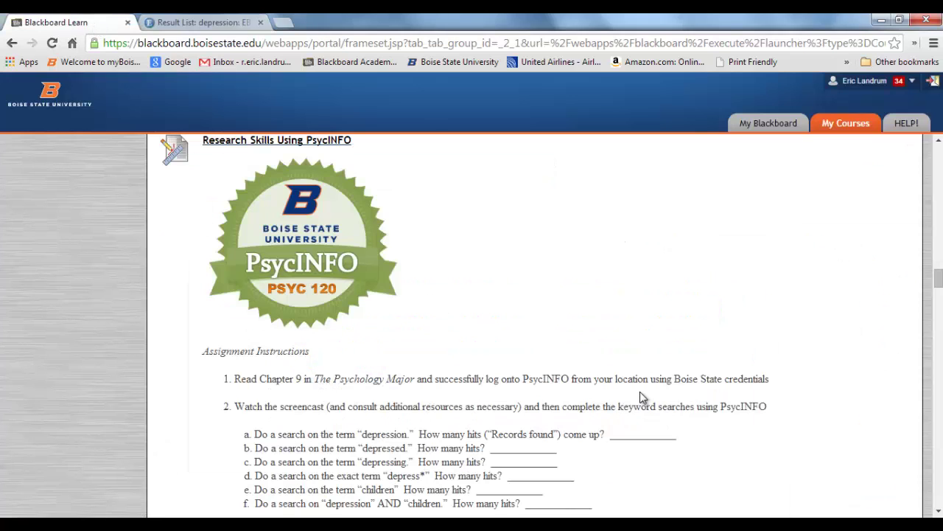
click(227, 26)
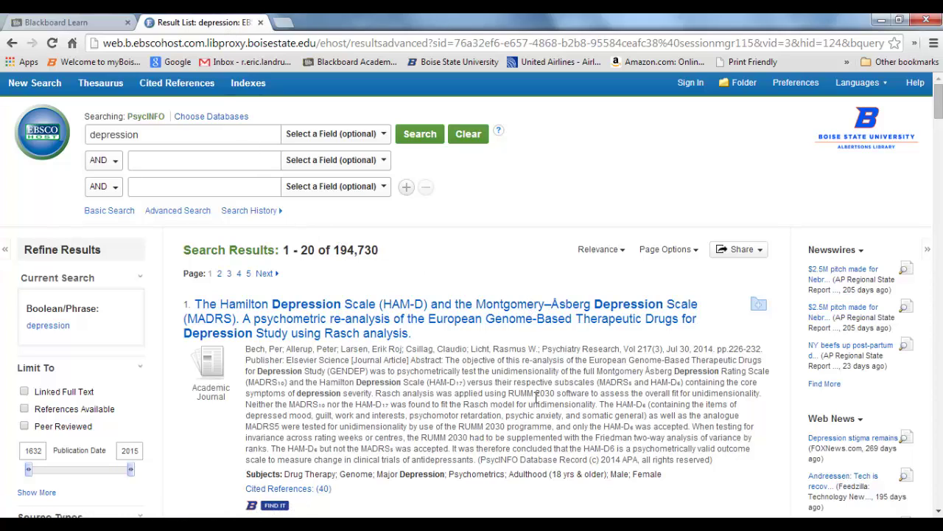
Check assignment item 3 in Blackboard, then return to the 194,730-record depression results
scroll(533, 398, down, 4)
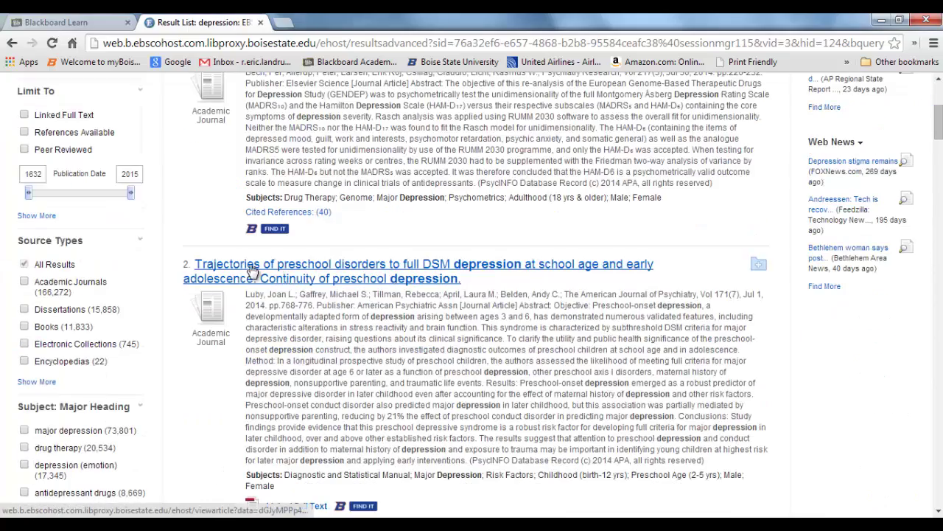
scroll(295, 354, down, 3)
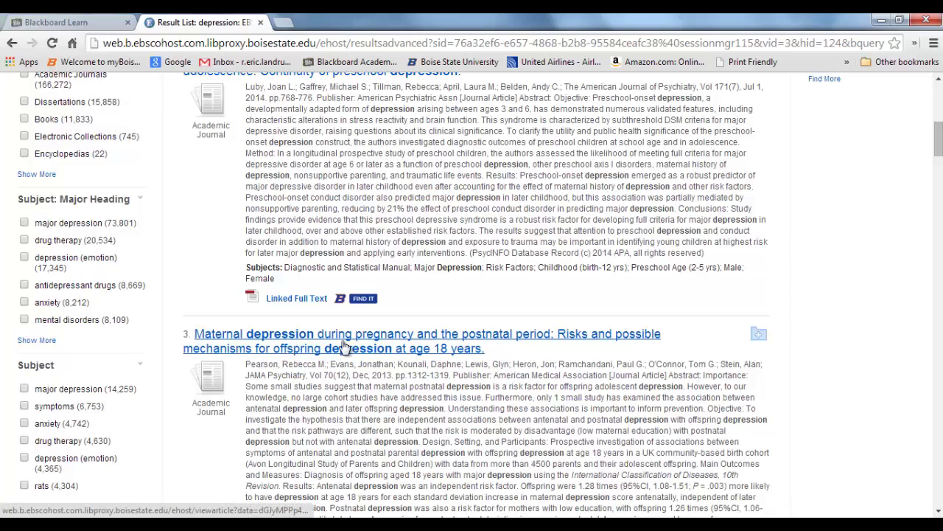
scroll(339, 350, up, 7)
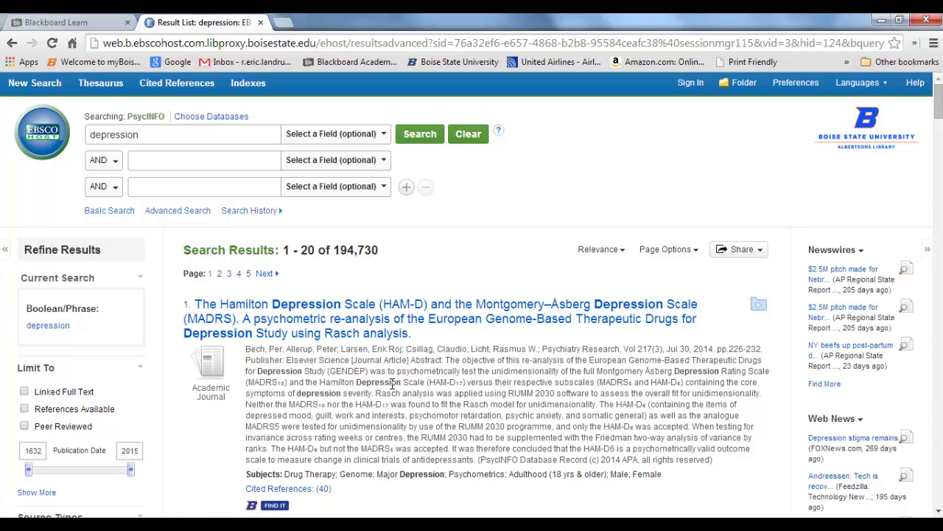
click(80, 22)
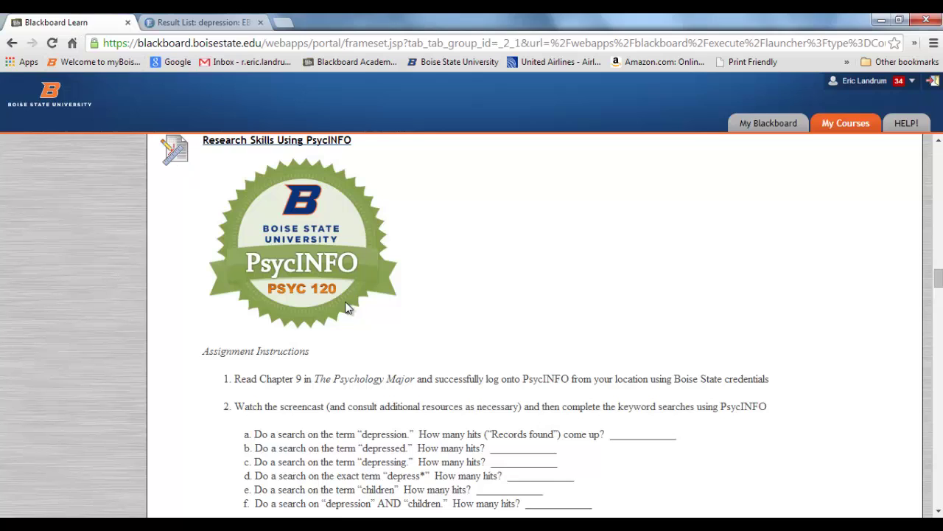
scroll(419, 331, down, 1)
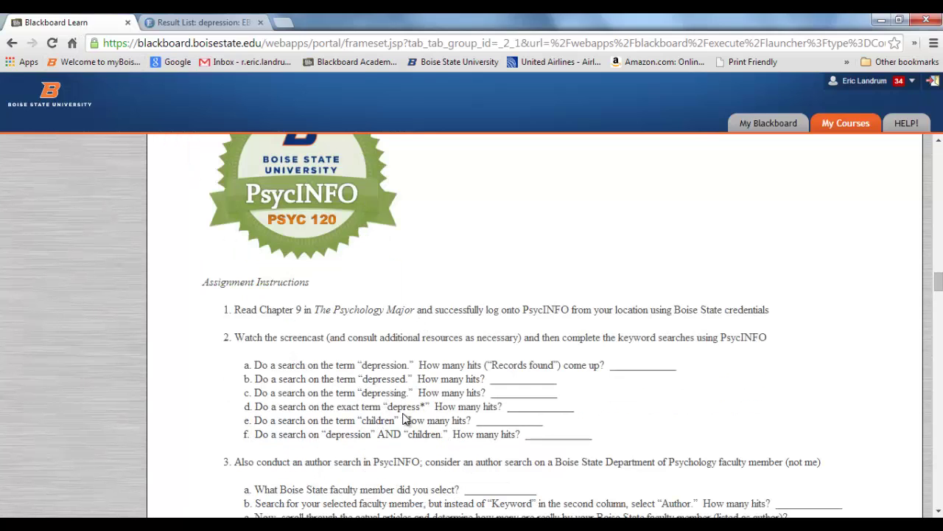
click(210, 20)
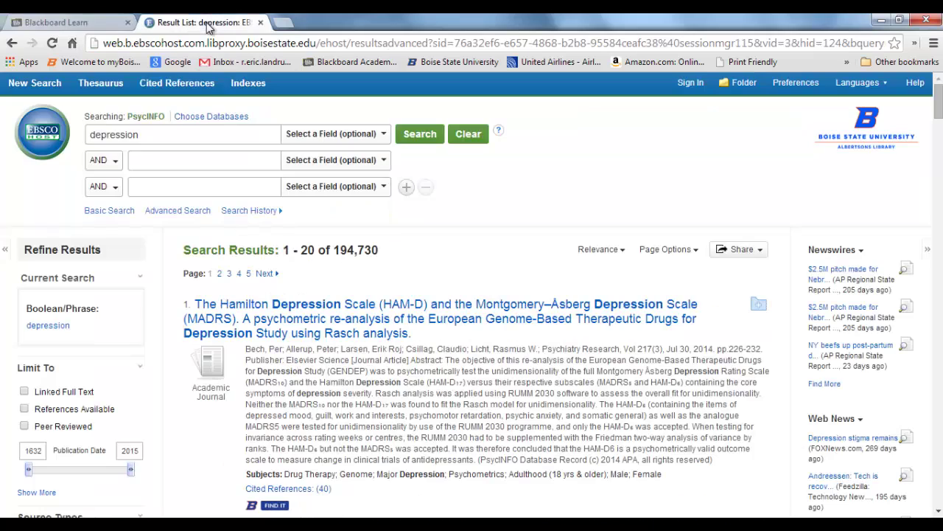
Add 'college students' as the second term and search depression AND college students, giving 6,194 results
click(152, 161)
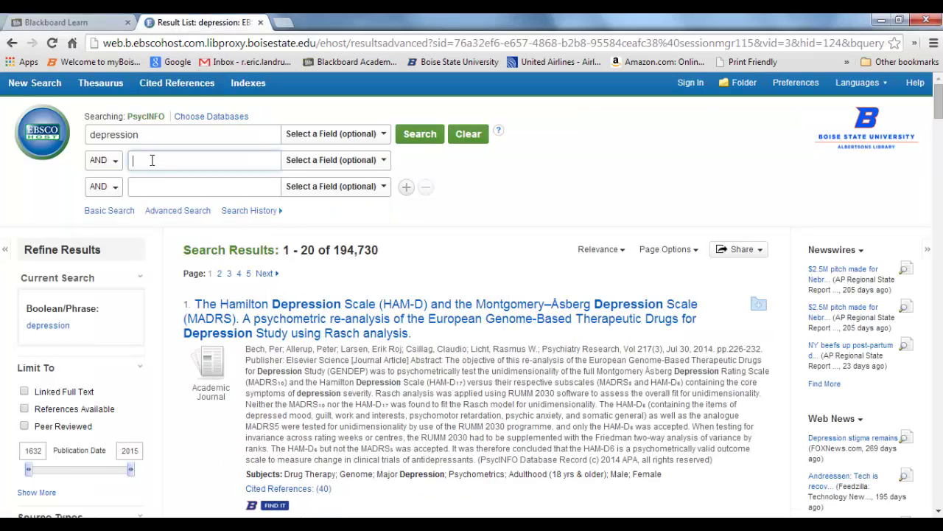
text(college students)
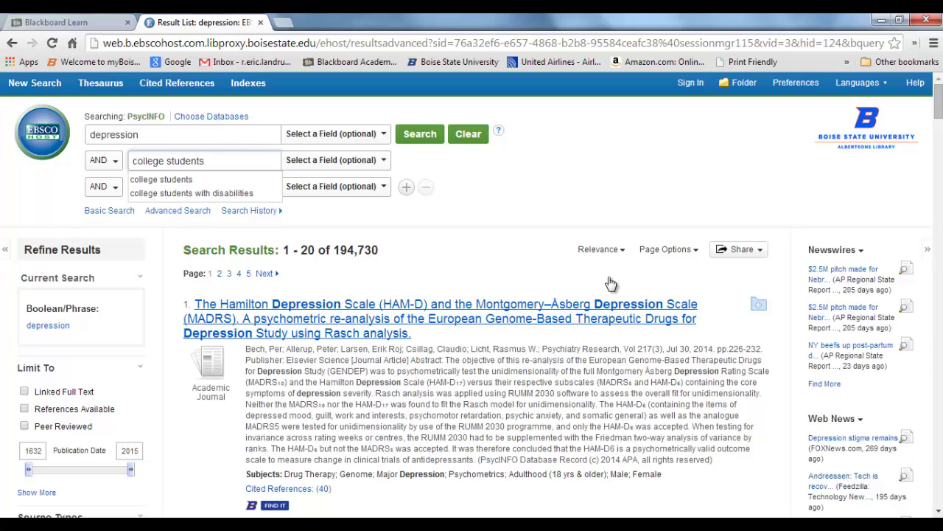
click(417, 134)
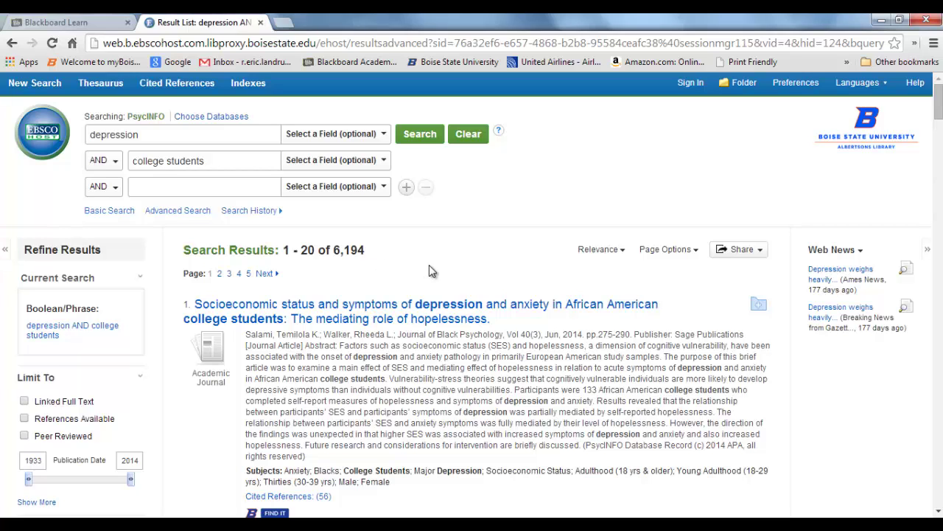
scroll(435, 284, down, 3)
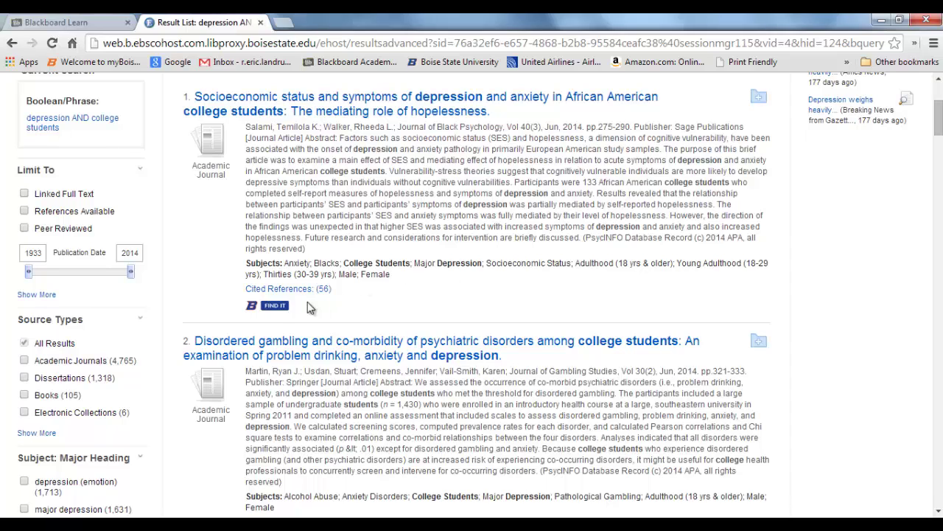
scroll(297, 311, down, 10)
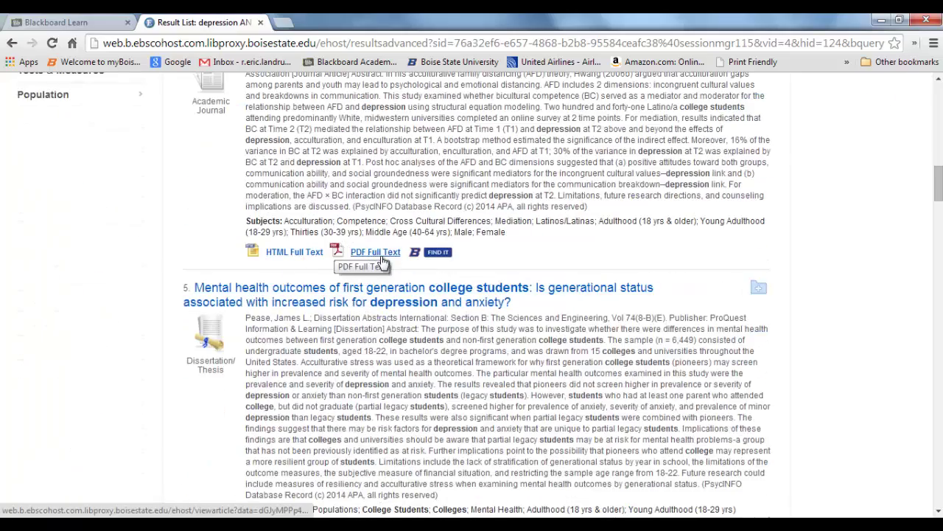
scroll(383, 253, up, 10)
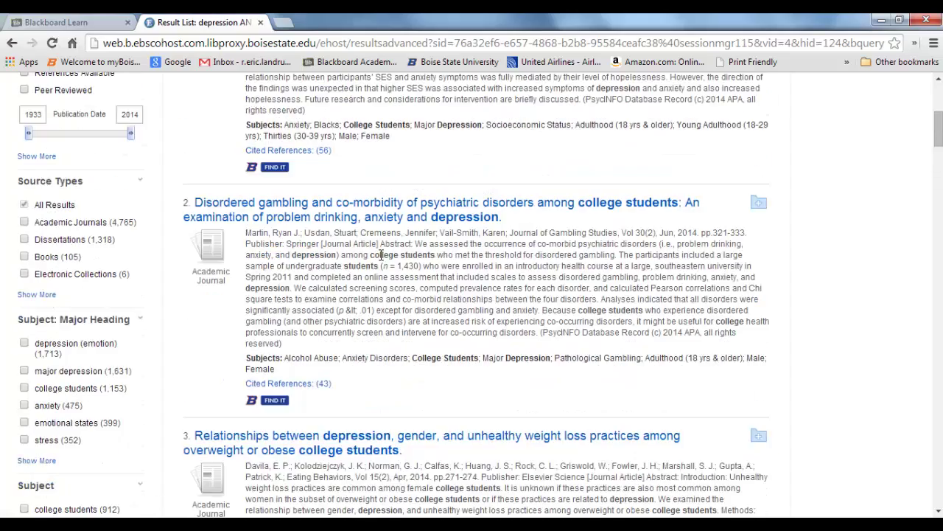
scroll(381, 254, up, 3)
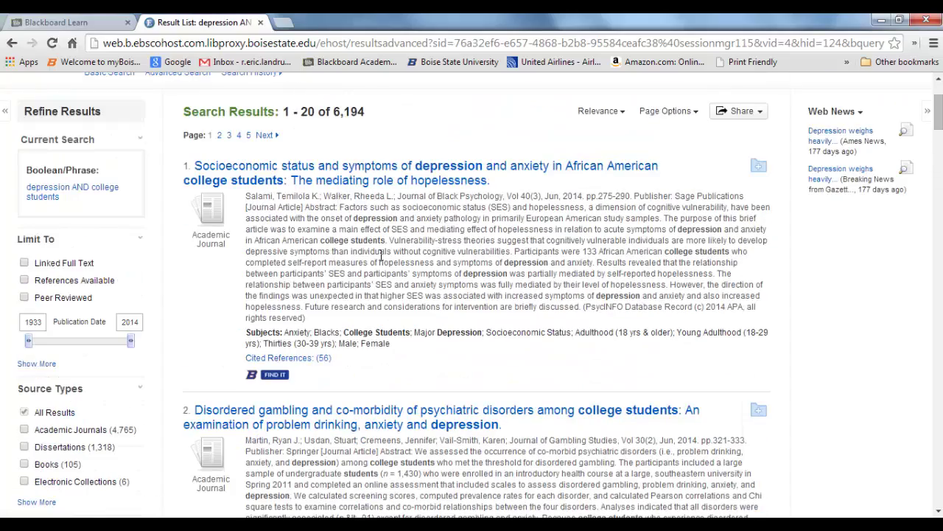
Use Find It on the first result to open the exact article in The Journal of Black Psychology
click(281, 378)
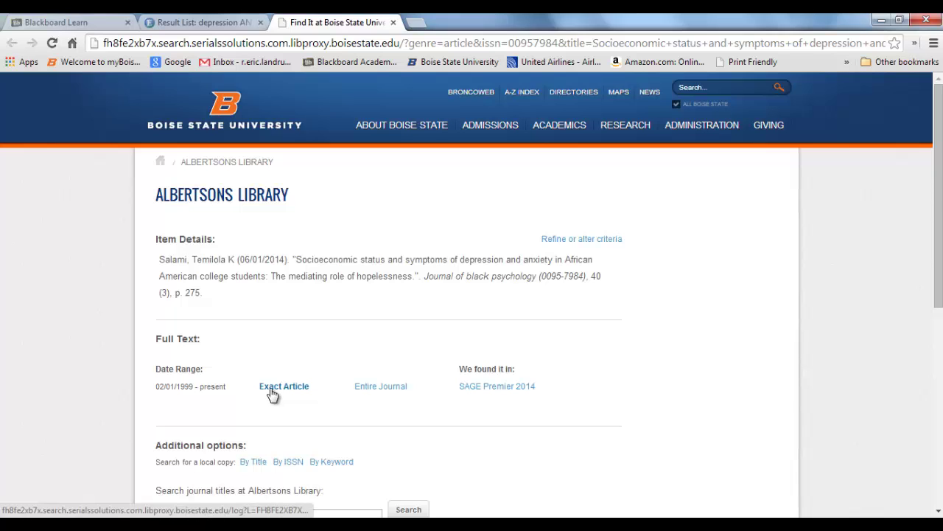
scroll(273, 396, down, 1)
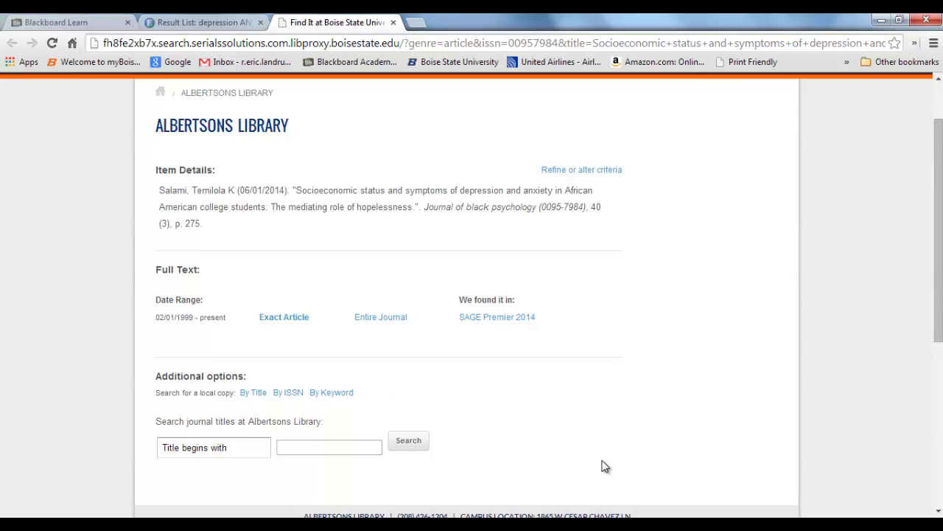
click(288, 318)
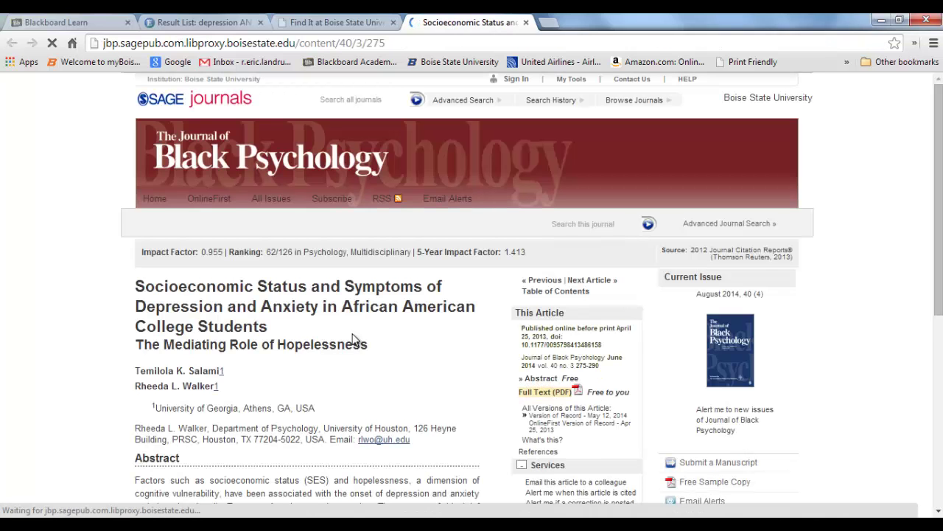
Open the socioeconomic status article's full-text PDF and zoom in twice
scroll(414, 365, down, 2)
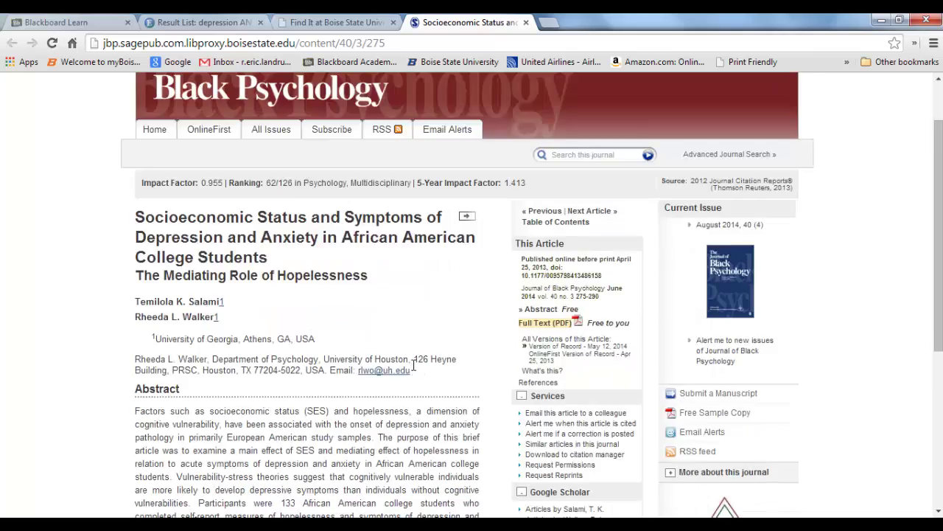
scroll(414, 365, down, 3)
scroll(414, 369, up, 4)
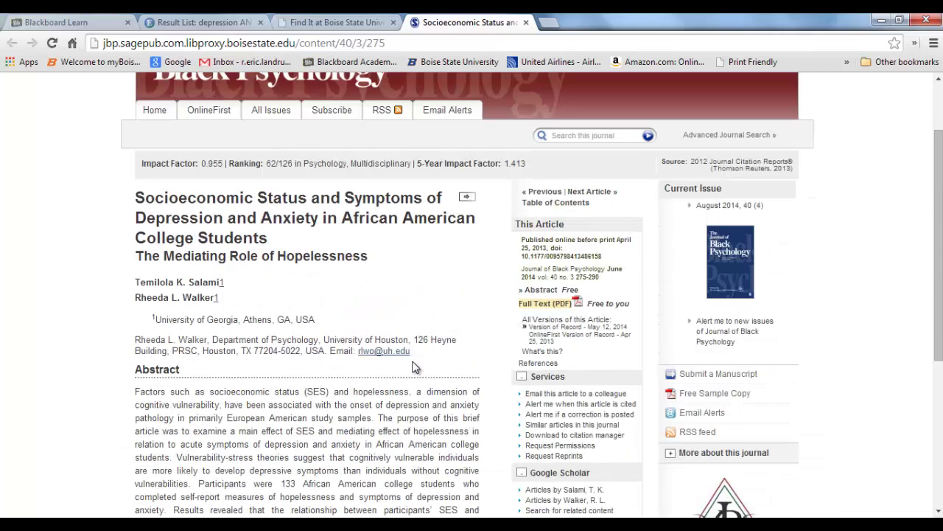
click(560, 303)
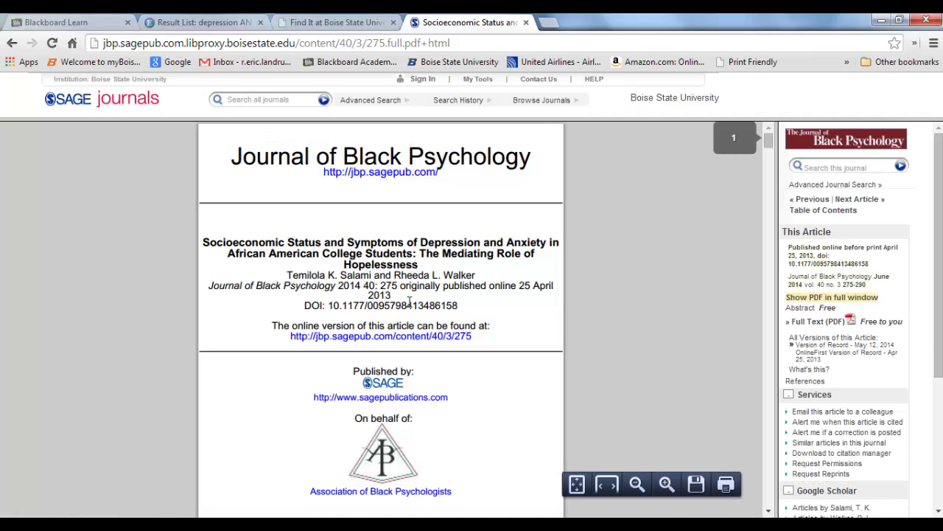
scroll(413, 302, down, 2)
click(666, 484)
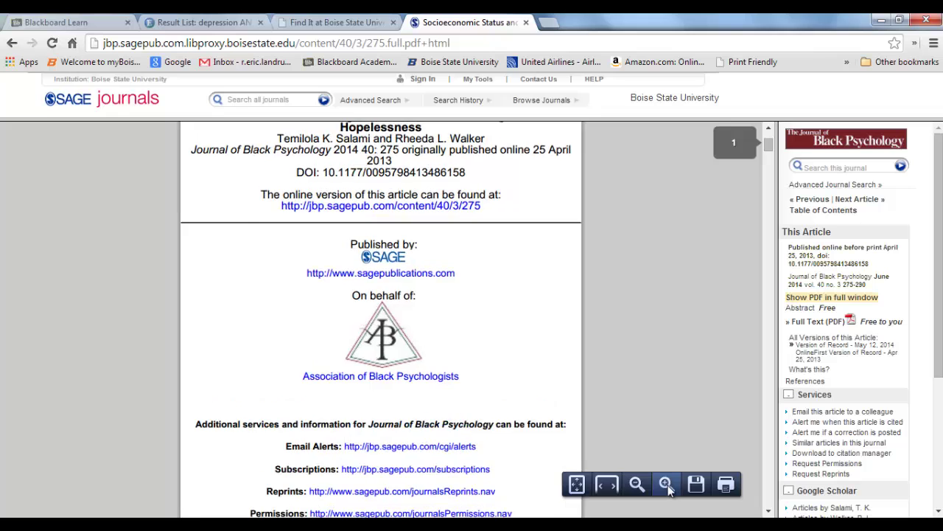
click(667, 484)
Read through the PDF pages, then return to the Find It at Boise State page
scroll(442, 361, down, 10)
scroll(445, 362, down, 5)
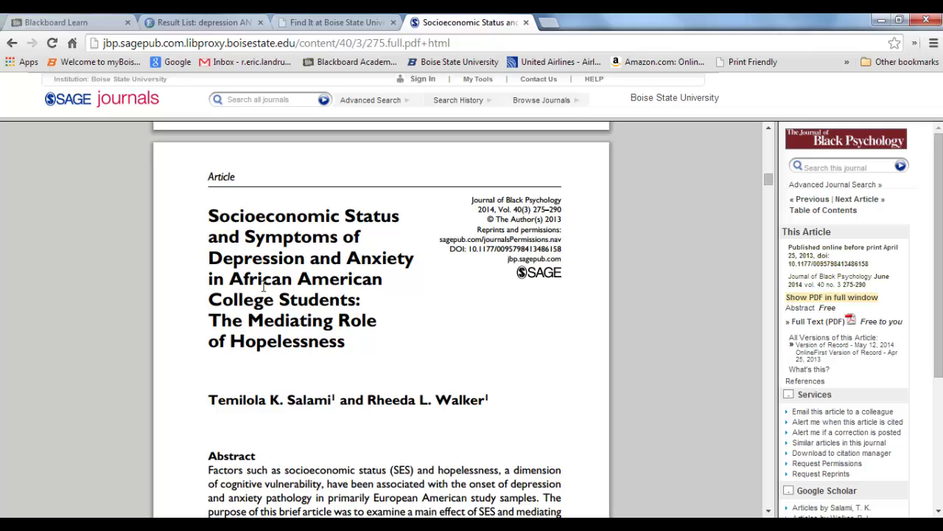
scroll(445, 343, down, 10)
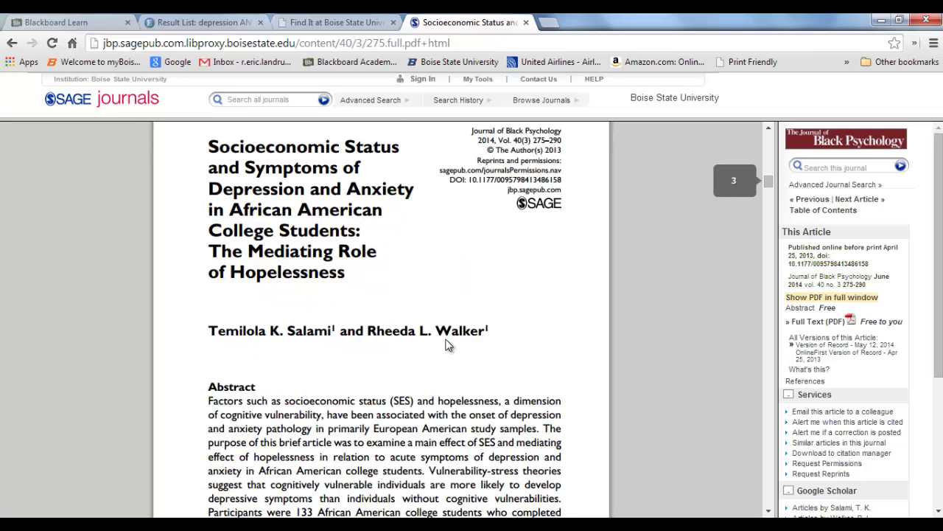
scroll(447, 341, down, 10)
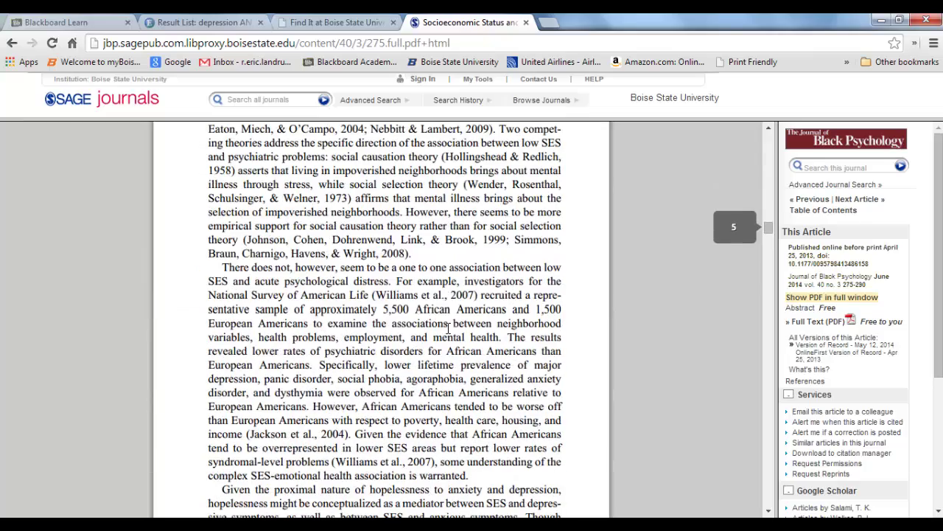
scroll(449, 321, down, 10)
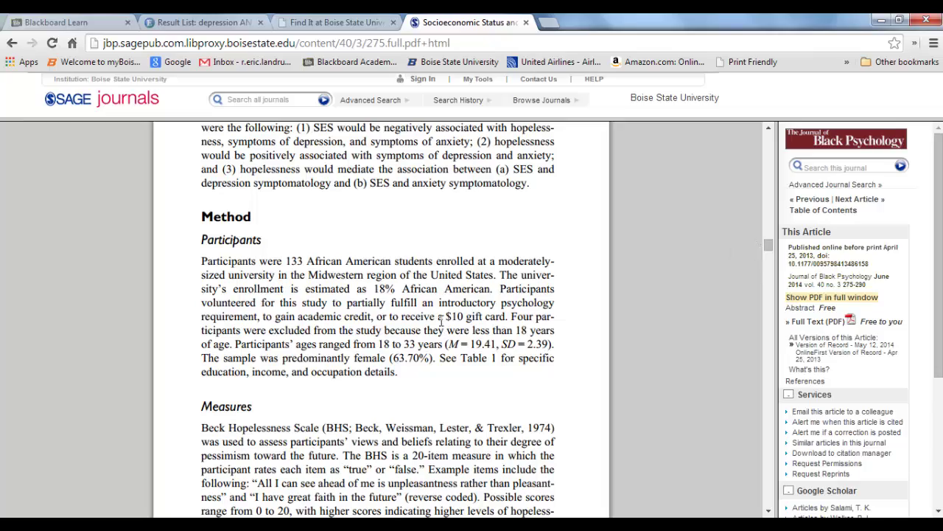
scroll(440, 320, down, 20)
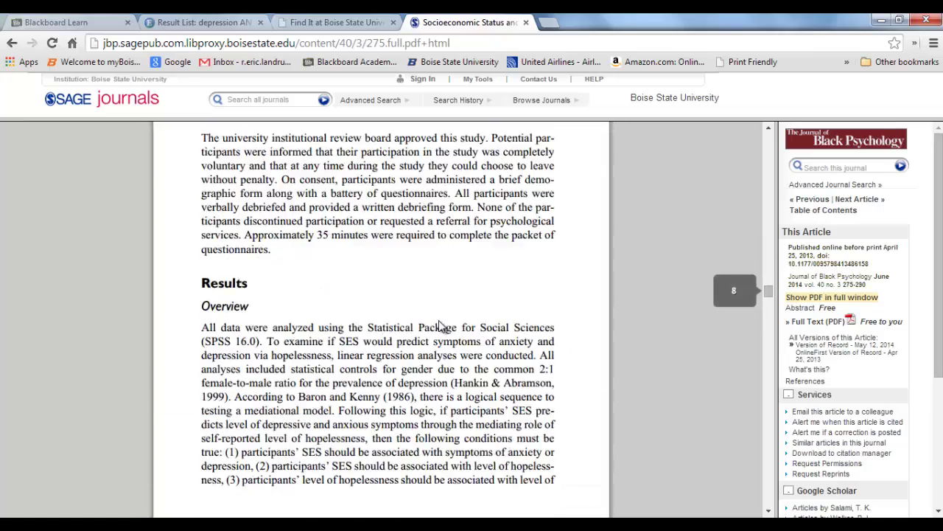
scroll(440, 326, down, 20)
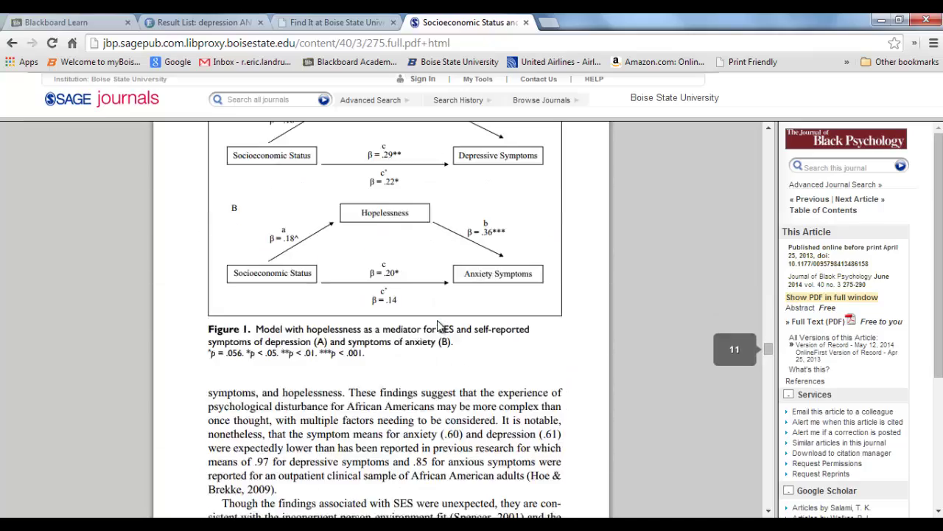
scroll(437, 323, down, 15)
scroll(437, 320, up, 15)
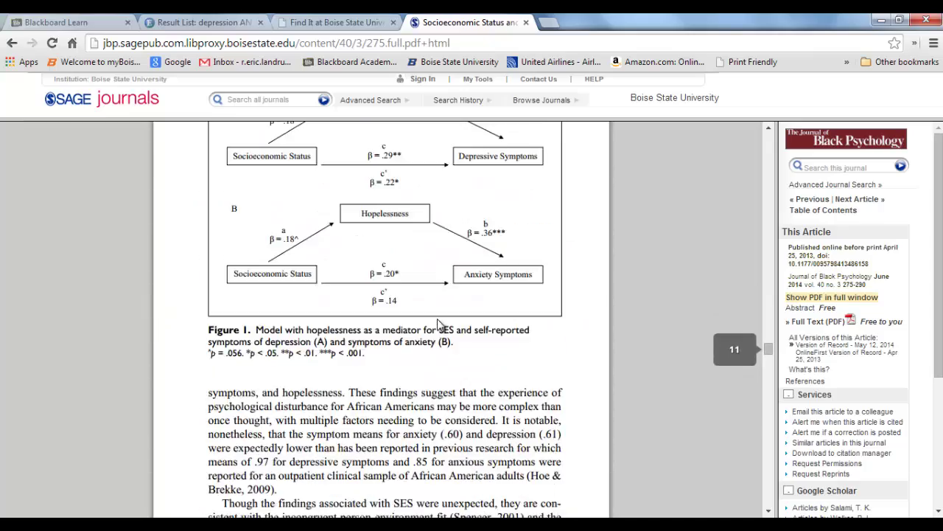
scroll(437, 318, up, 10)
drag(770, 329, 768, 136)
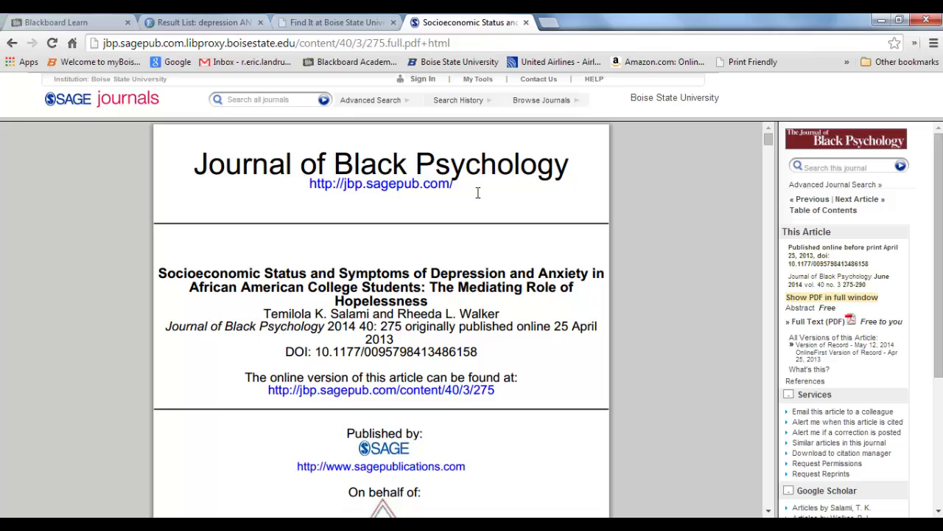
click(375, 22)
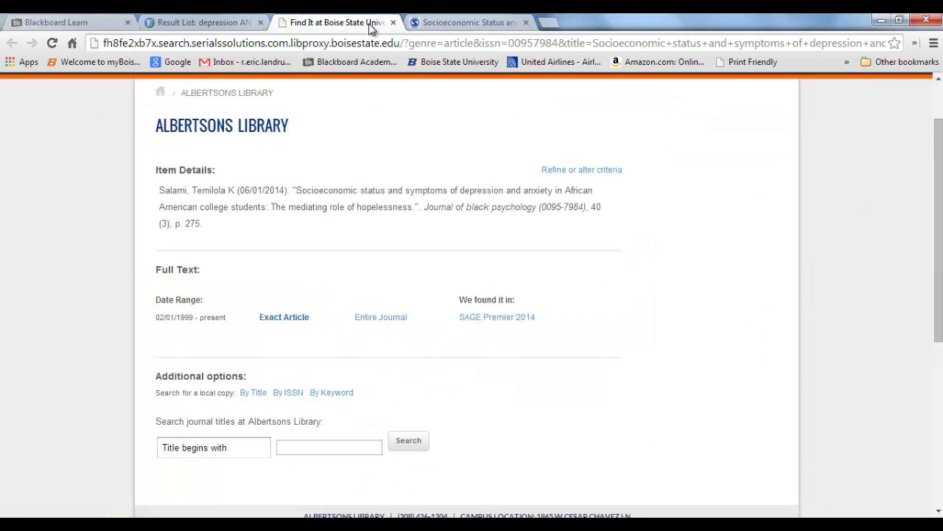
click(199, 22)
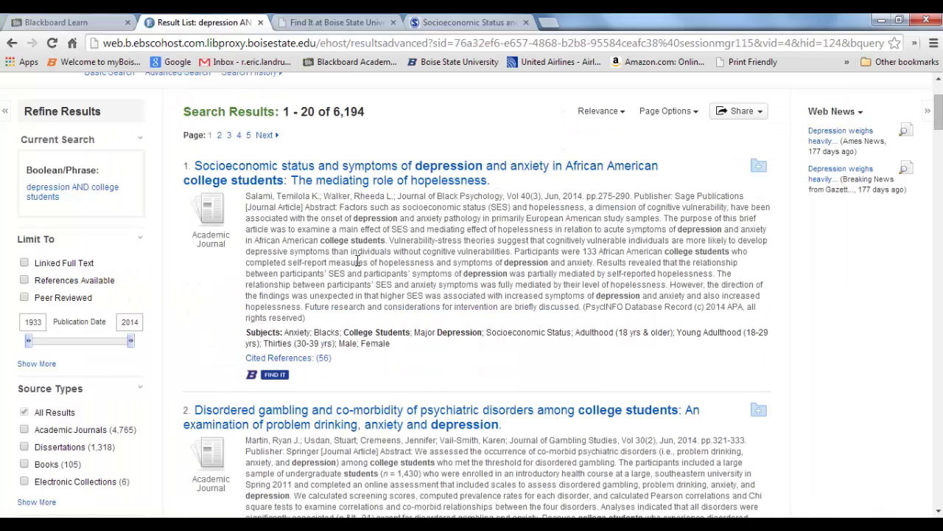
scroll(356, 262, down, 5)
scroll(356, 262, down, 7)
scroll(358, 266, up, 10)
scroll(356, 265, up, 4)
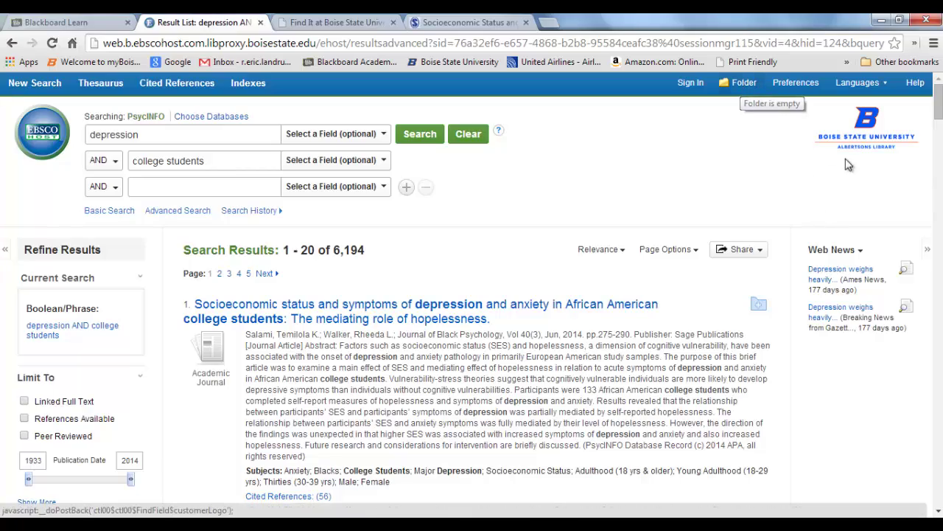
scroll(353, 410, down, 13)
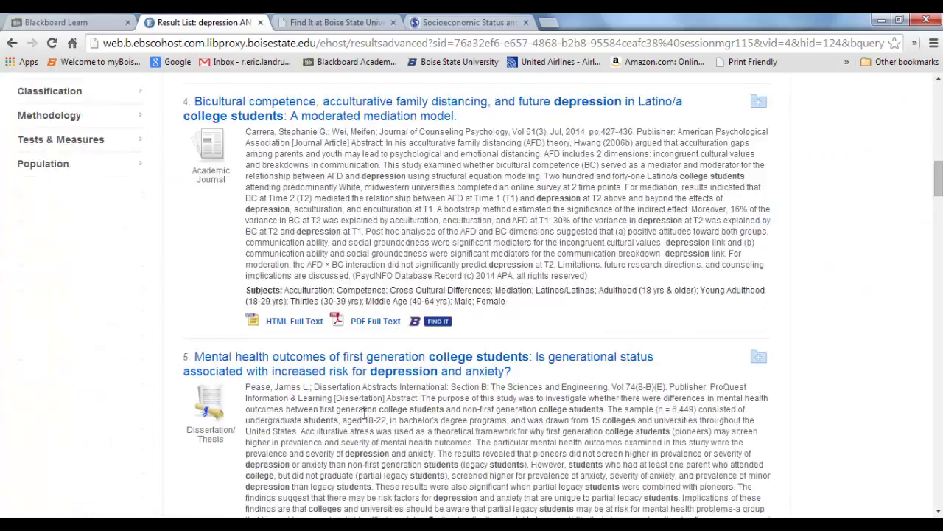
scroll(364, 418, down, 4)
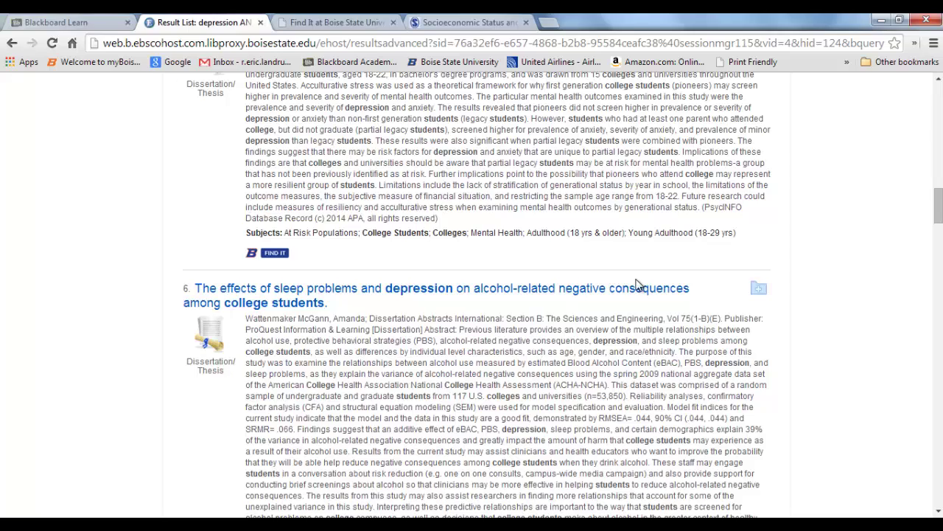
scroll(382, 322, down, 4)
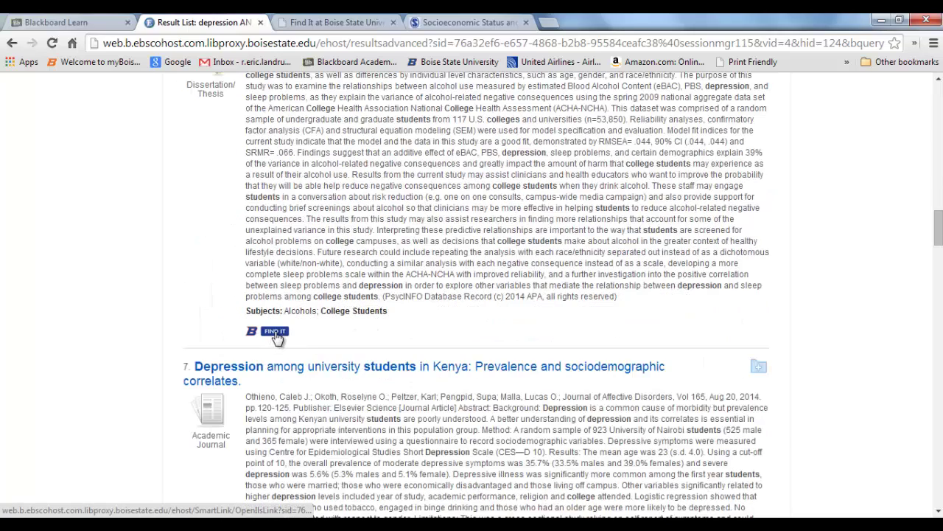
scroll(392, 328, up, 5)
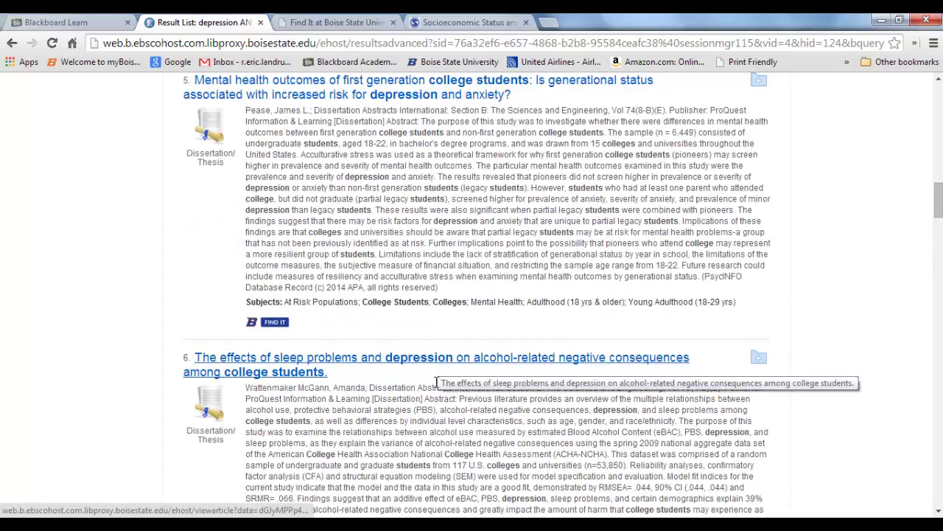
scroll(436, 384, down, 6)
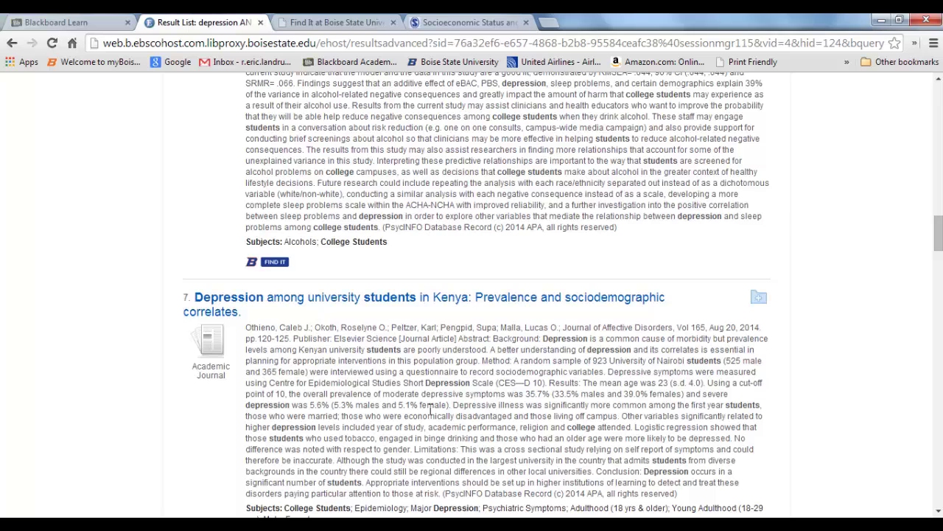
scroll(432, 411, down, 5)
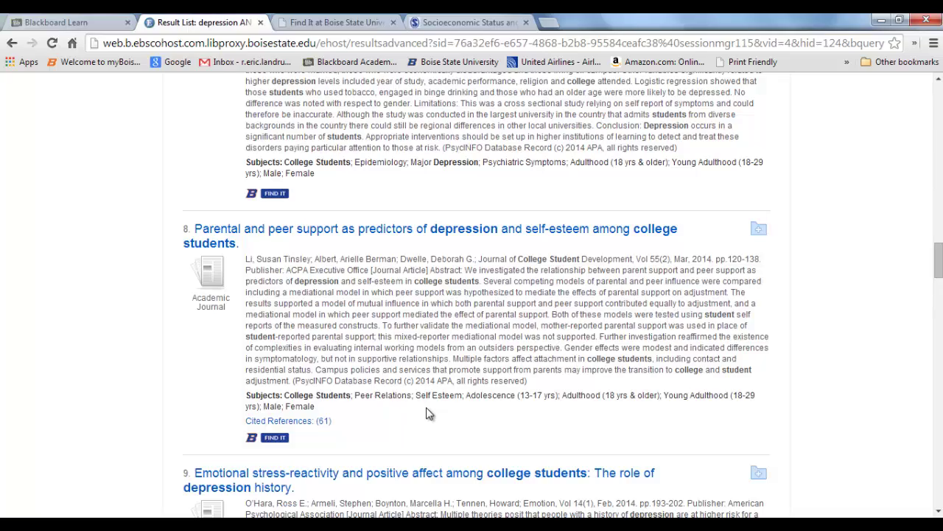
scroll(430, 413, up, 12)
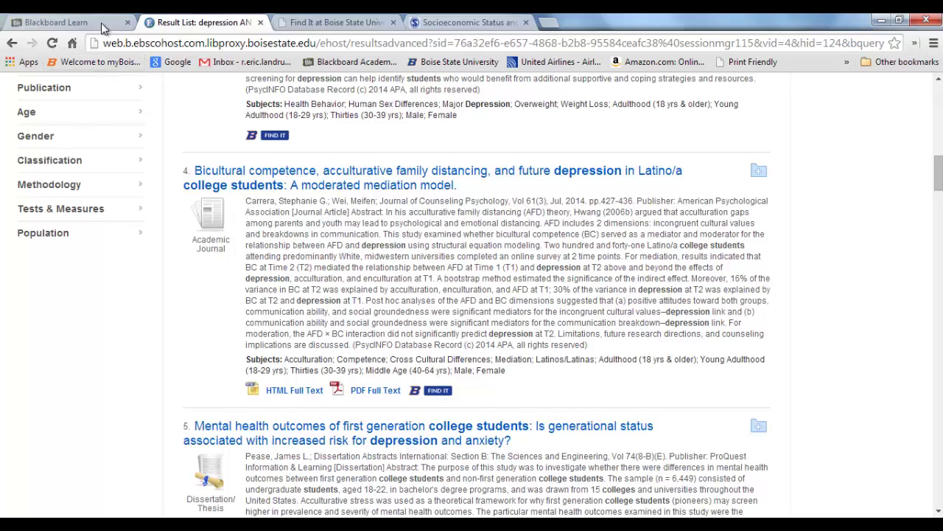
Review part 3 of the assignment, close the Find It and SAGE article tabs, and open a blank tab
click(103, 25)
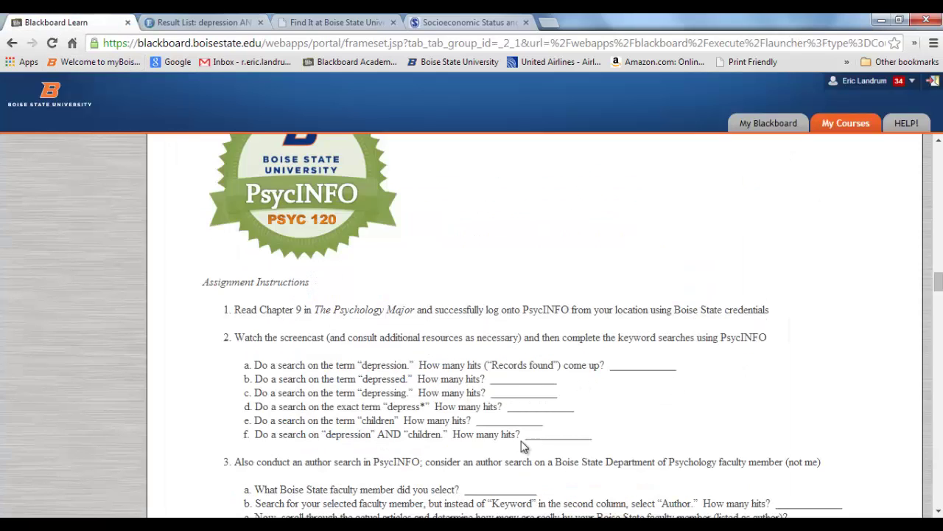
scroll(379, 440, down, 2)
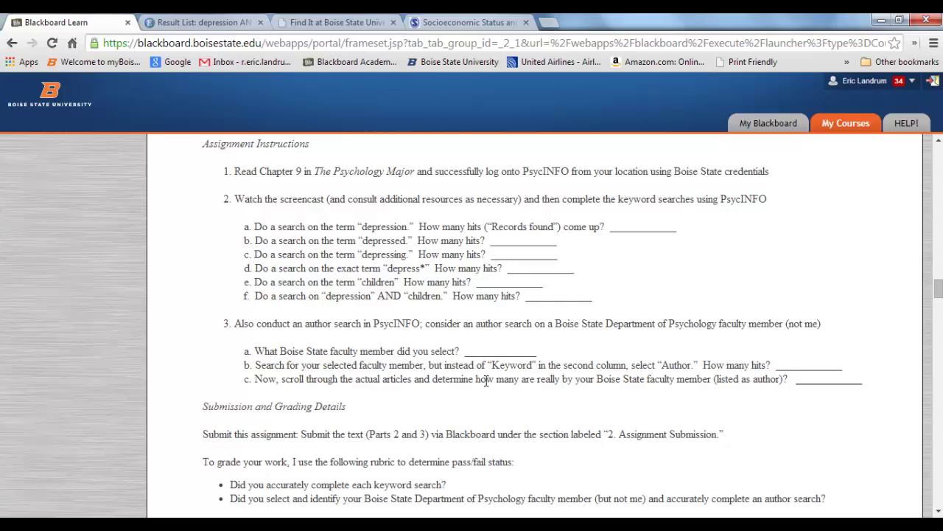
click(393, 23)
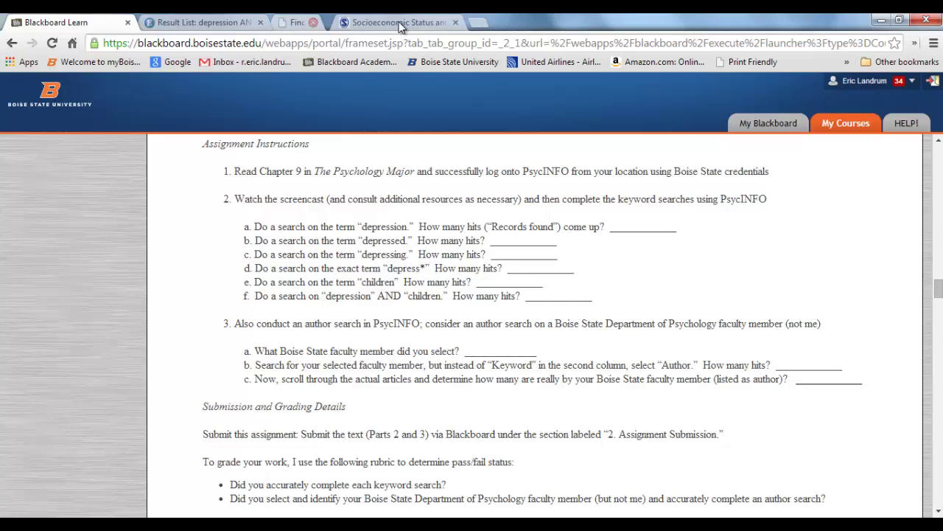
click(394, 23)
click(286, 28)
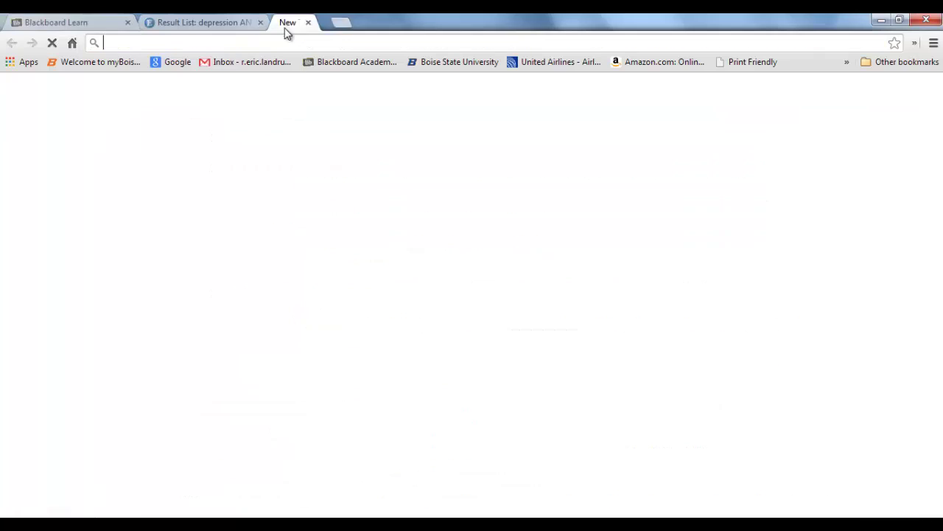
Search the Boise State site for 'Department of Psychology' and open its Faculty and Staff page
click(445, 62)
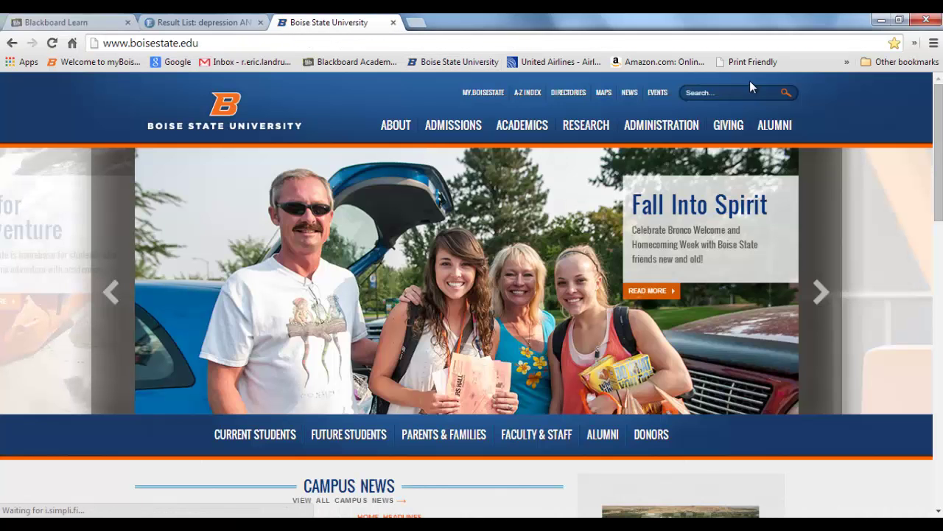
click(721, 90)
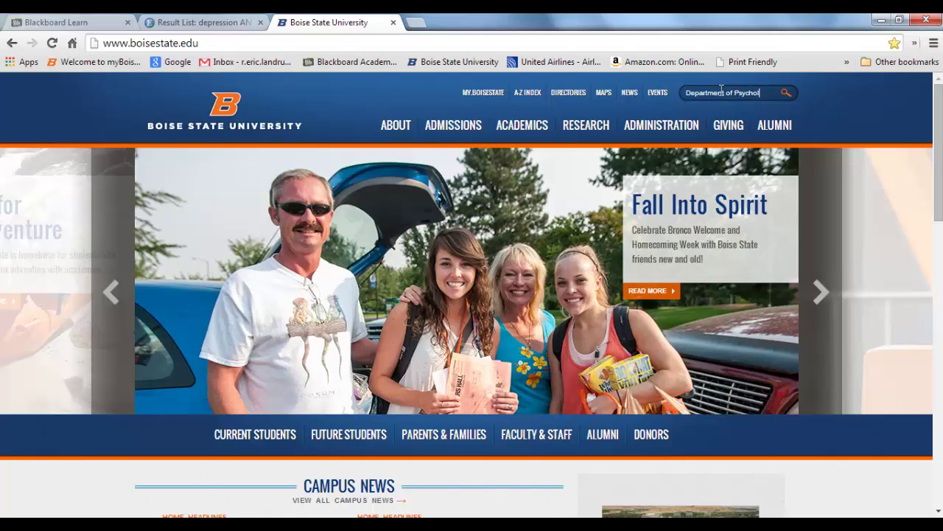
key(Return)
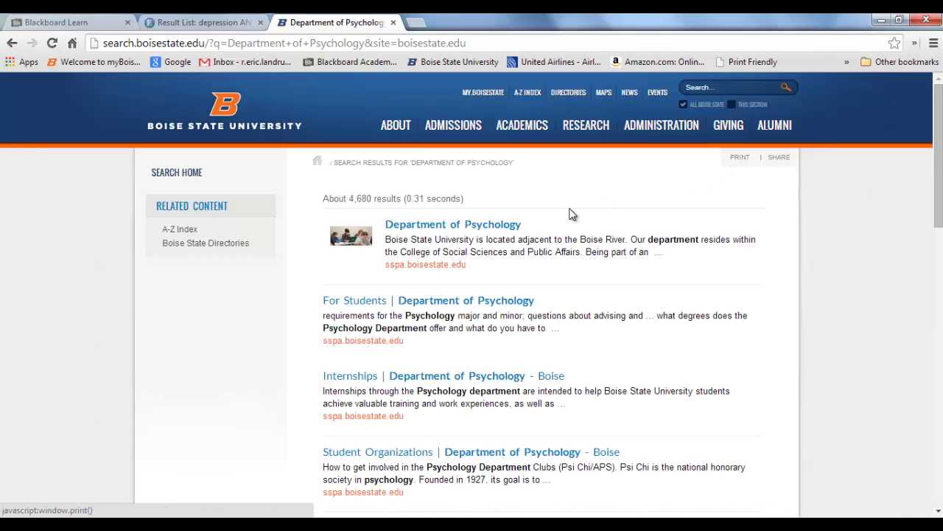
click(498, 226)
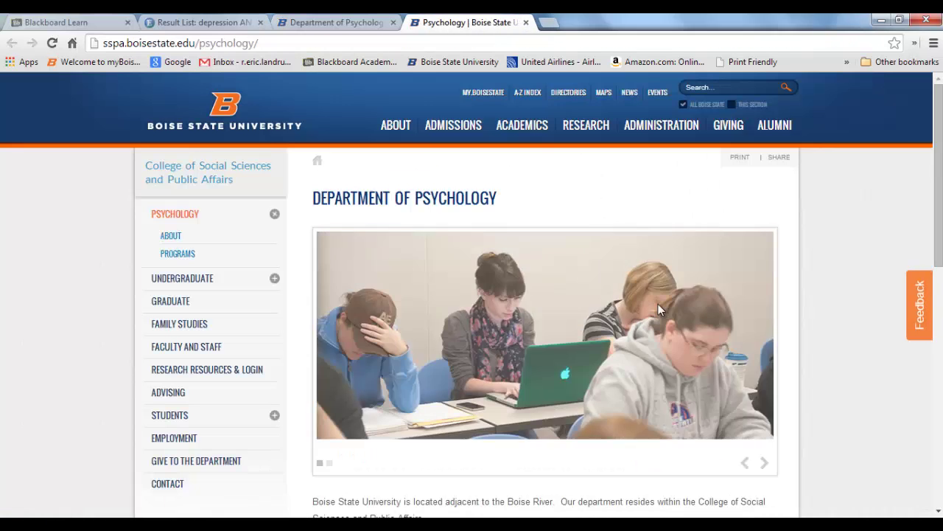
click(173, 345)
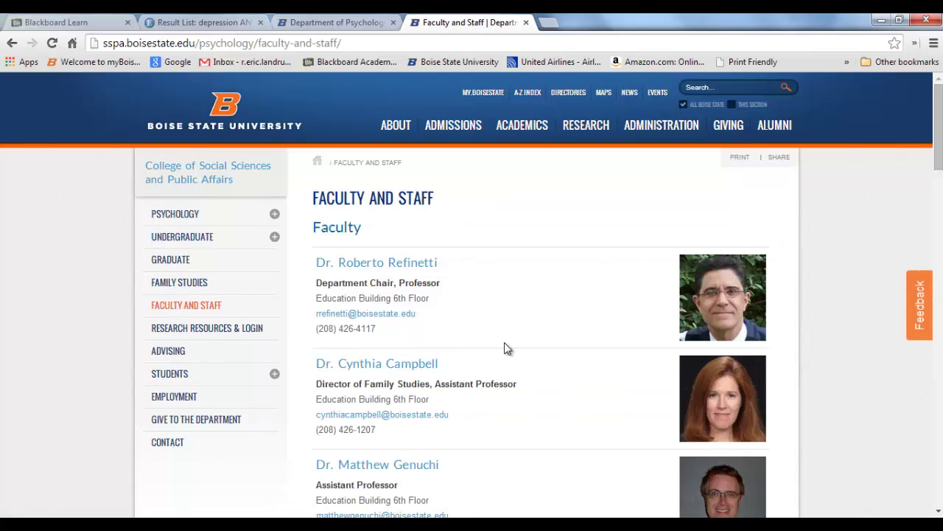
Compare the psychology faculty list with the assignment, then go back to the depression AND college students results
scroll(504, 348, down, 1)
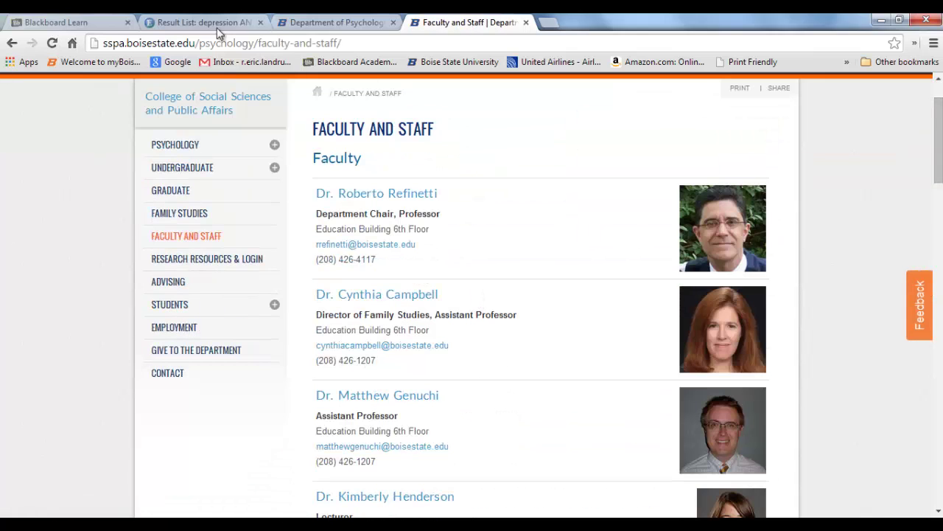
click(84, 24)
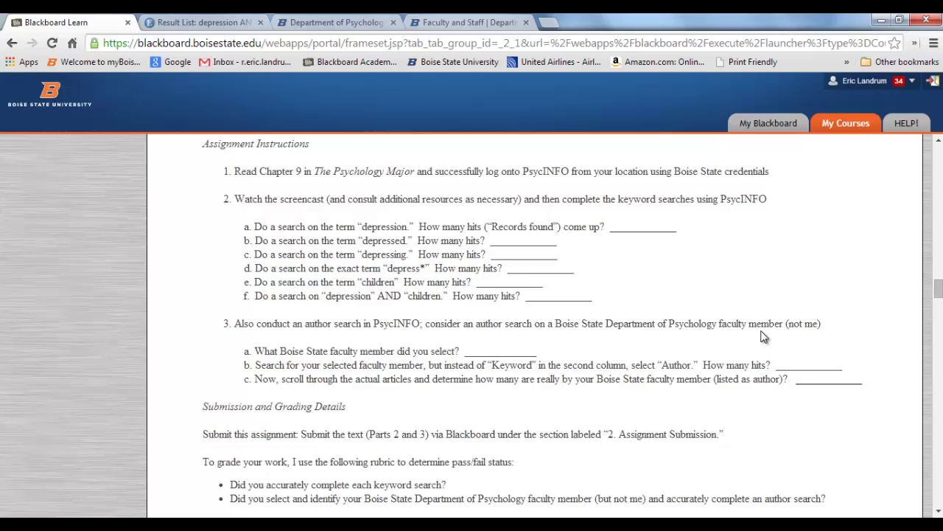
click(472, 23)
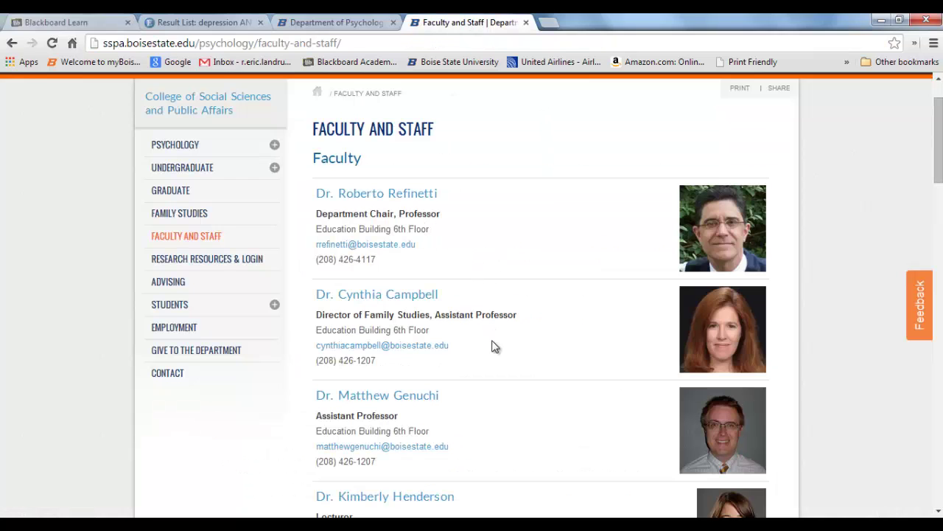
scroll(497, 362, down, 4)
scroll(486, 358, down, 1)
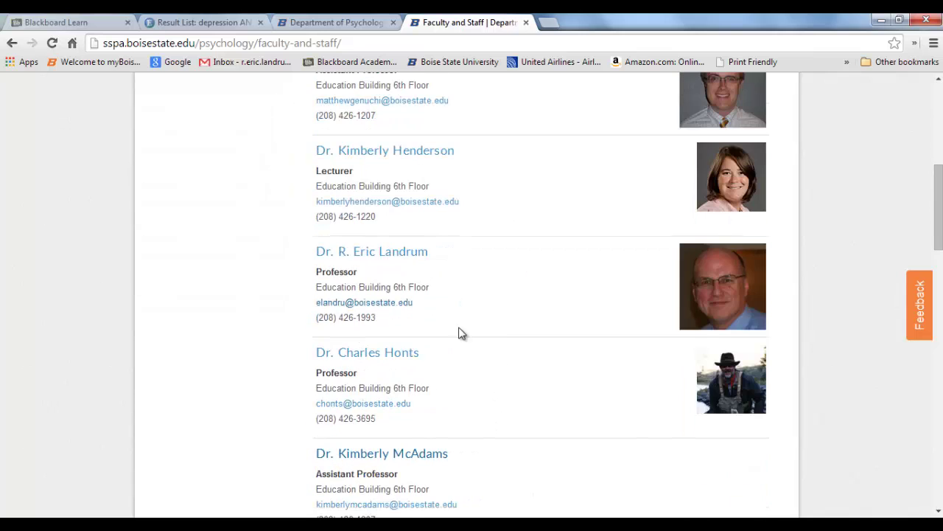
scroll(516, 295, down, 2)
scroll(516, 291, down, 4)
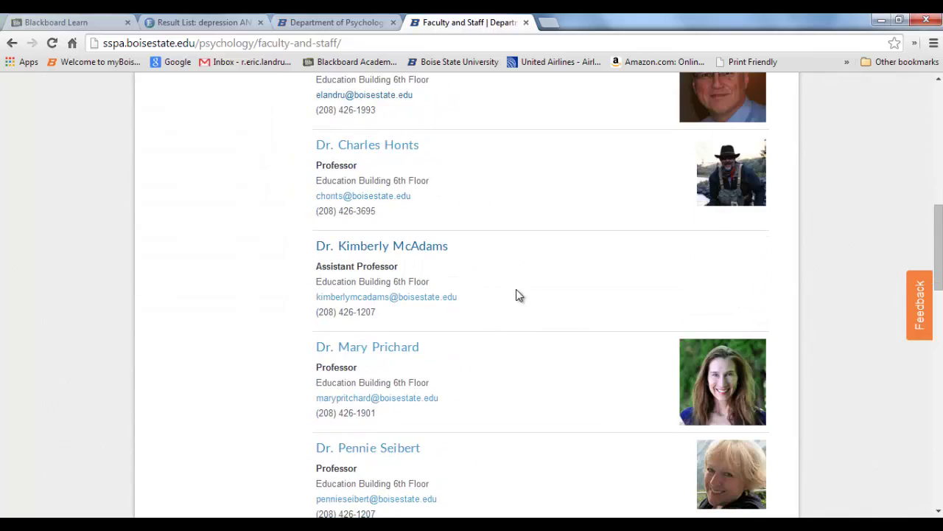
scroll(519, 344, down, 2)
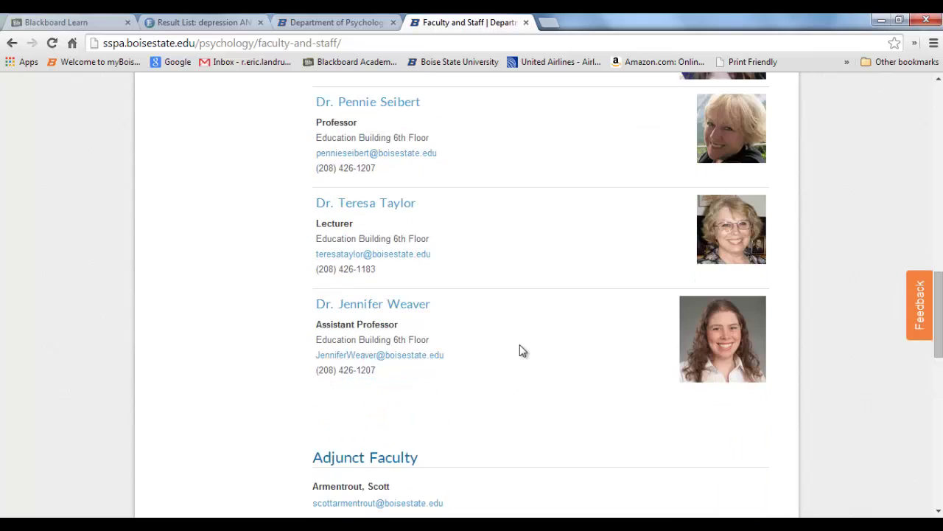
scroll(520, 344, down, 2)
scroll(522, 347, up, 4)
scroll(520, 343, up, 15)
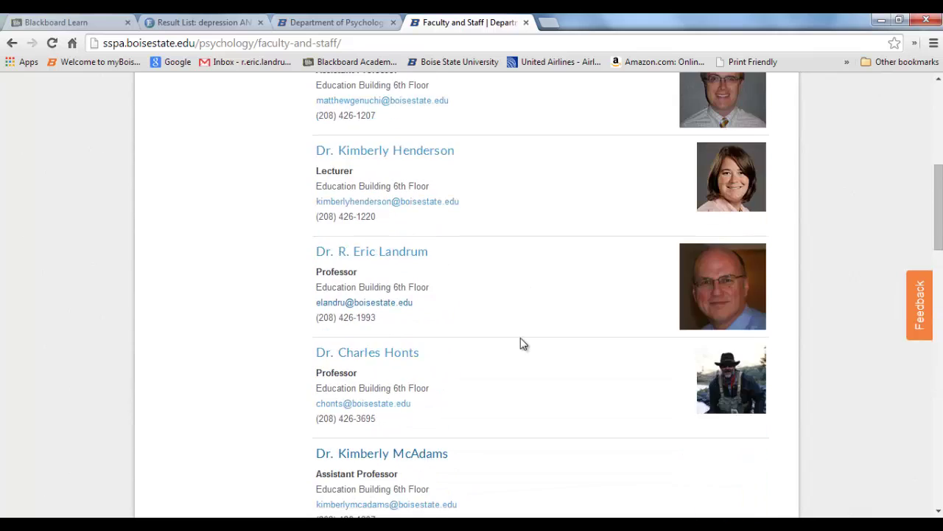
click(333, 23)
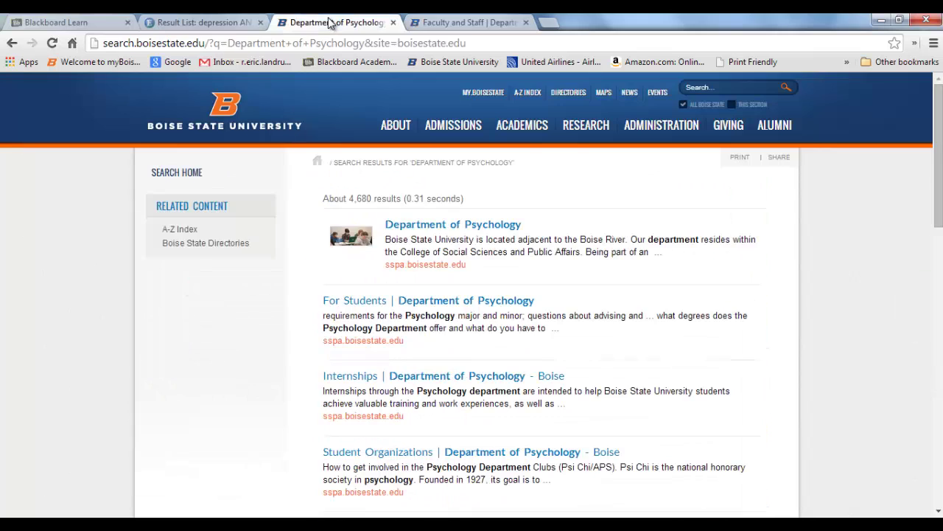
click(186, 23)
Clear both terms and search the faculty member's surname in the AU Author field, returning 250 results
scroll(321, 372, up, 10)
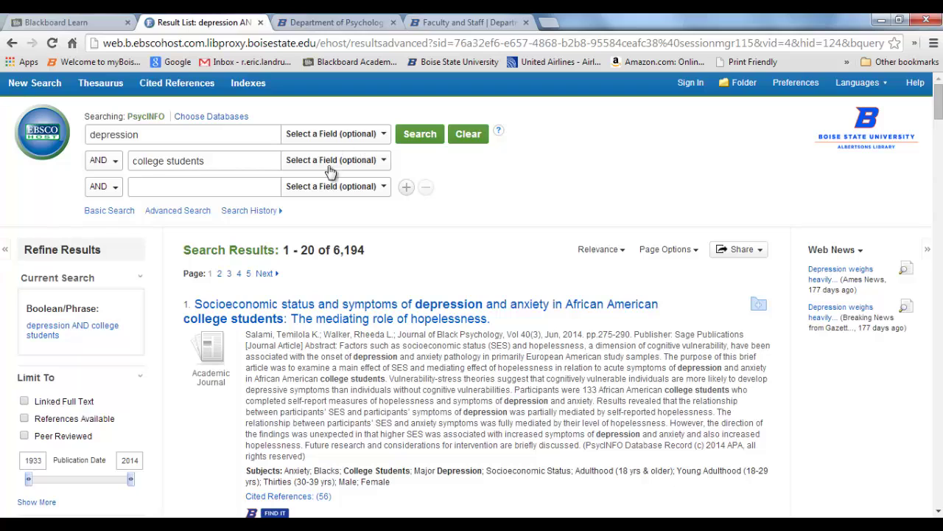
drag(207, 161, 132, 166)
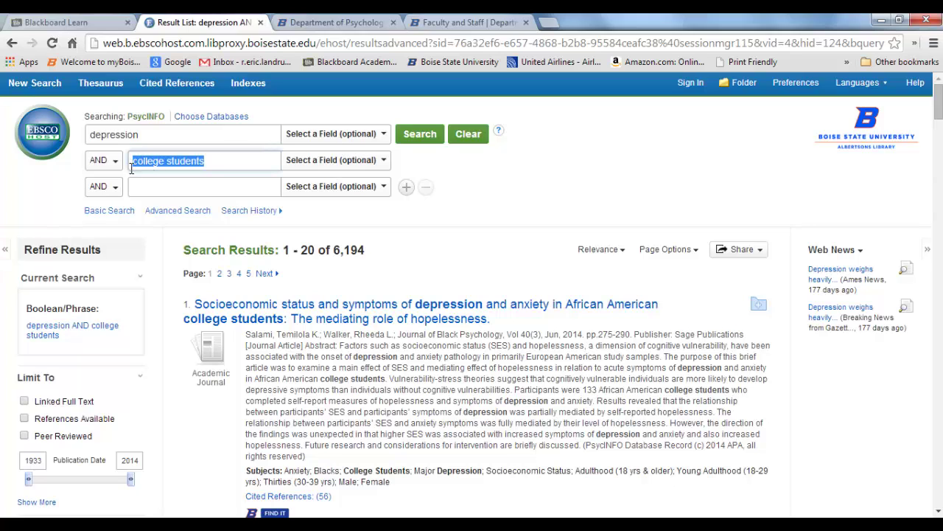
key(BackSpace)
drag(145, 135, 80, 133)
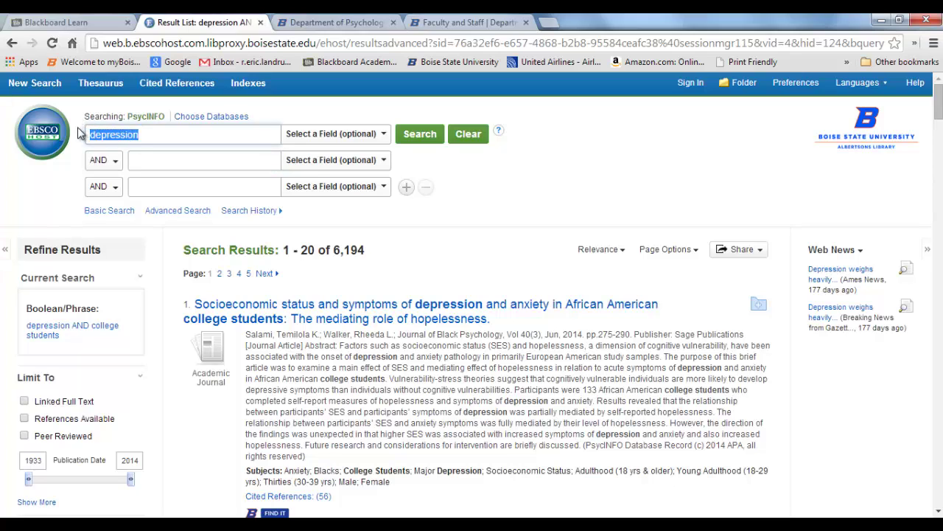
text(Landrum)
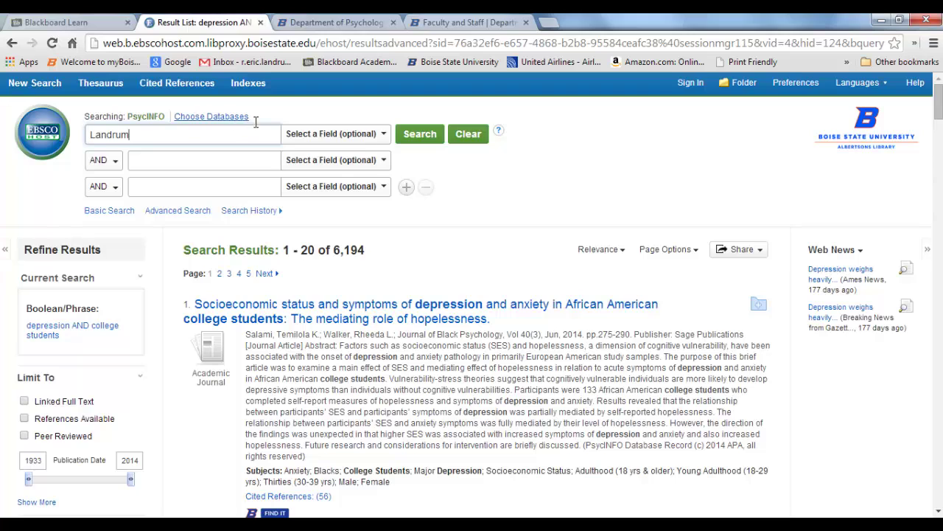
click(370, 135)
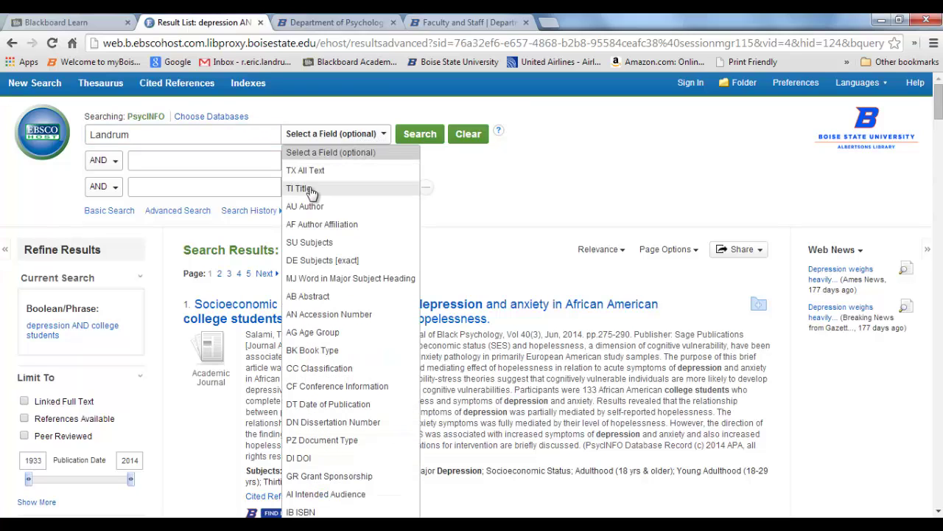
click(310, 207)
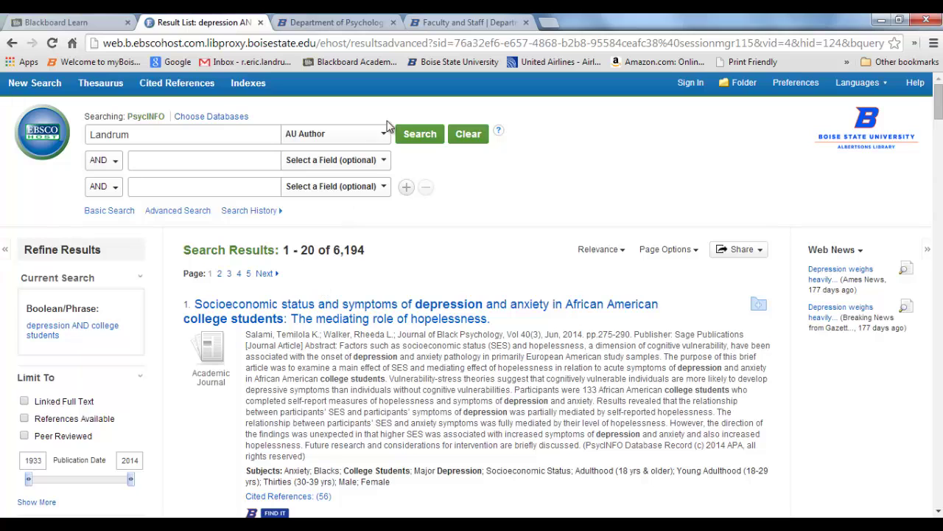
click(417, 138)
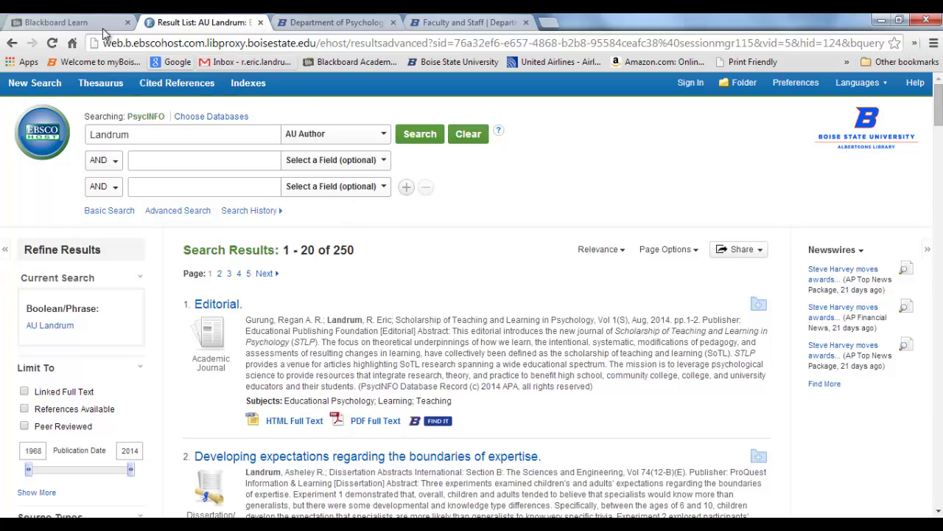
click(60, 24)
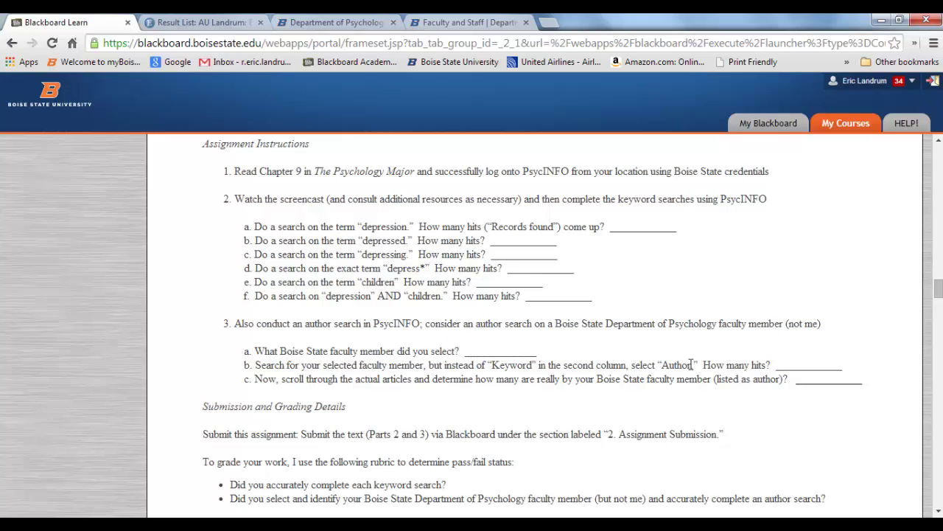
Close the Faculty and Staff and Department of Psychology tabs, keeping Blackboard and the author-search results
click(451, 23)
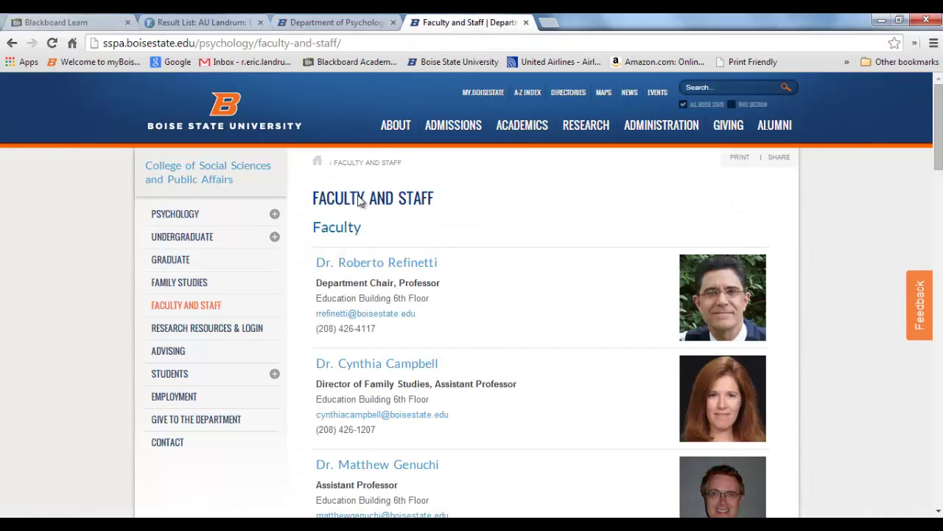
click(215, 23)
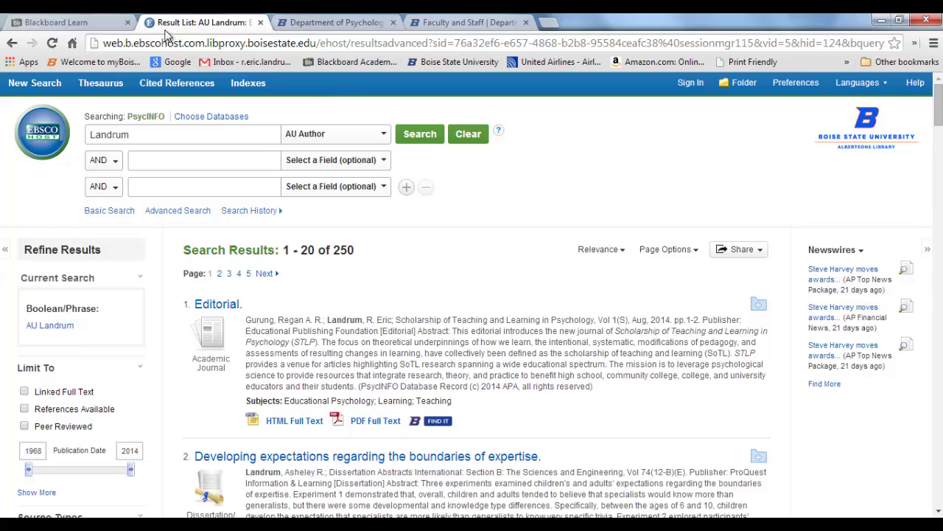
click(101, 28)
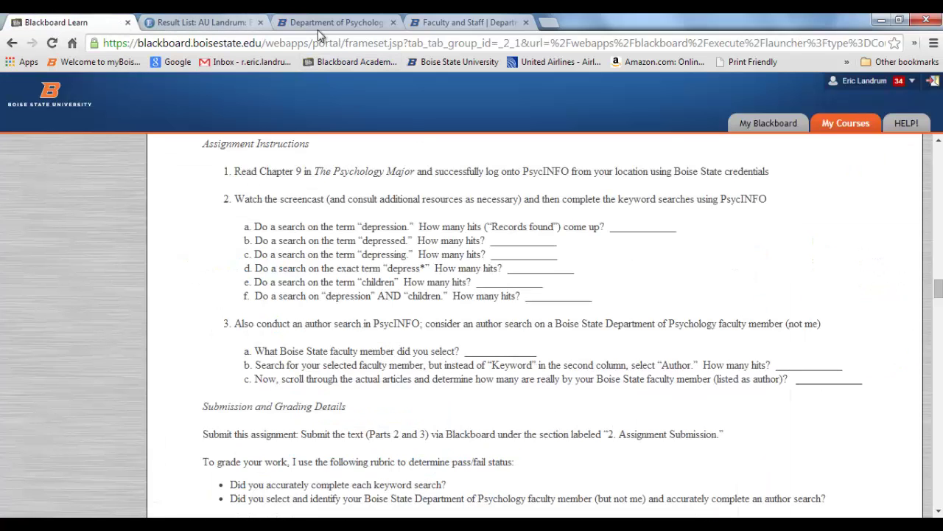
click(526, 22)
click(393, 22)
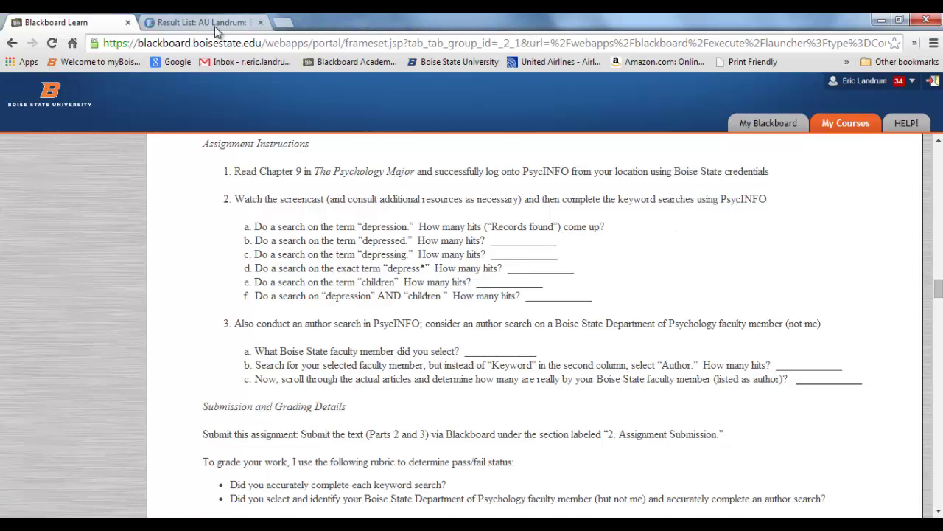
click(215, 26)
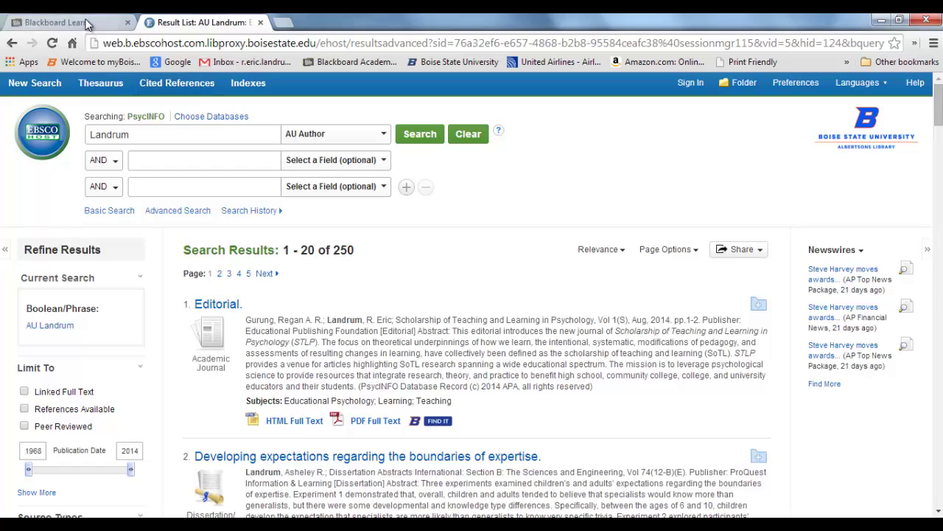
click(87, 24)
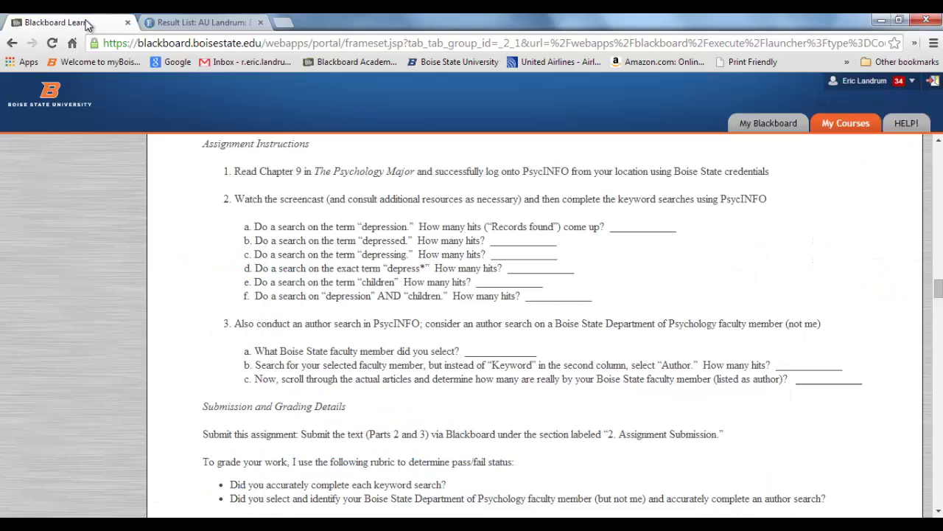
click(178, 25)
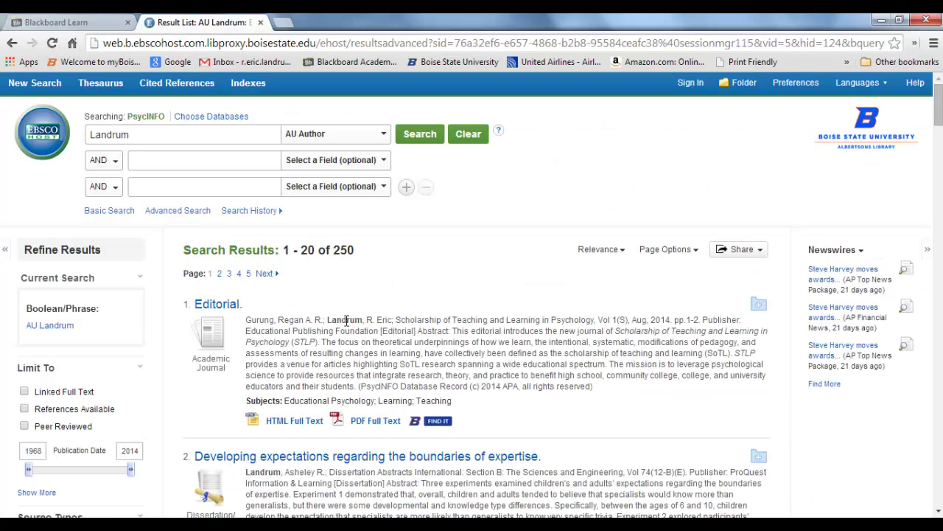
Skim author results 1–12 for the Boise State faculty member's papers, then return to the assignment
scroll(382, 364, down, 1)
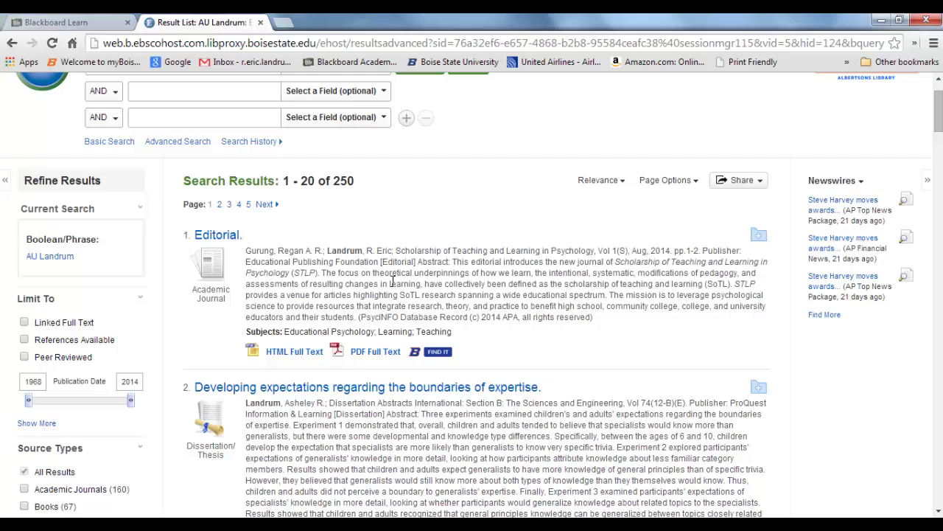
scroll(393, 282, down, 5)
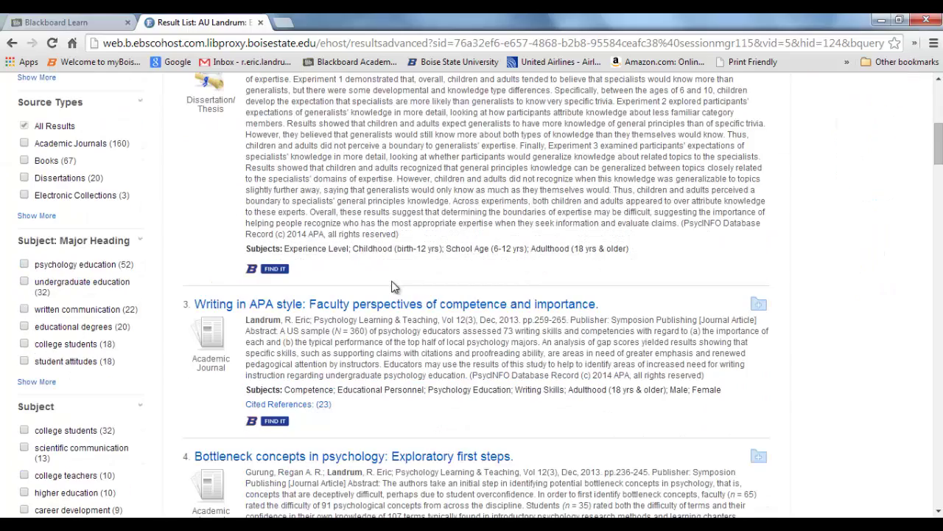
scroll(351, 356, down, 2)
scroll(348, 395, down, 3)
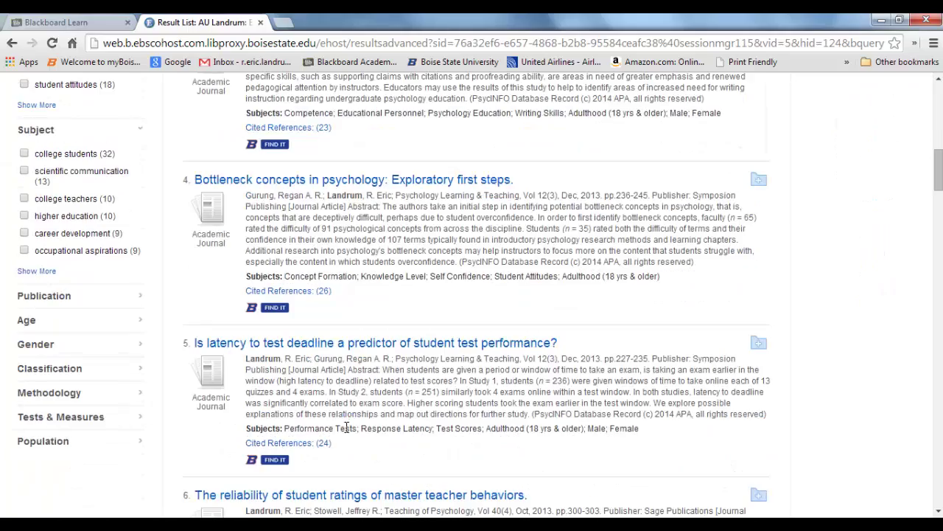
scroll(350, 402, down, 2)
scroll(351, 403, down, 3)
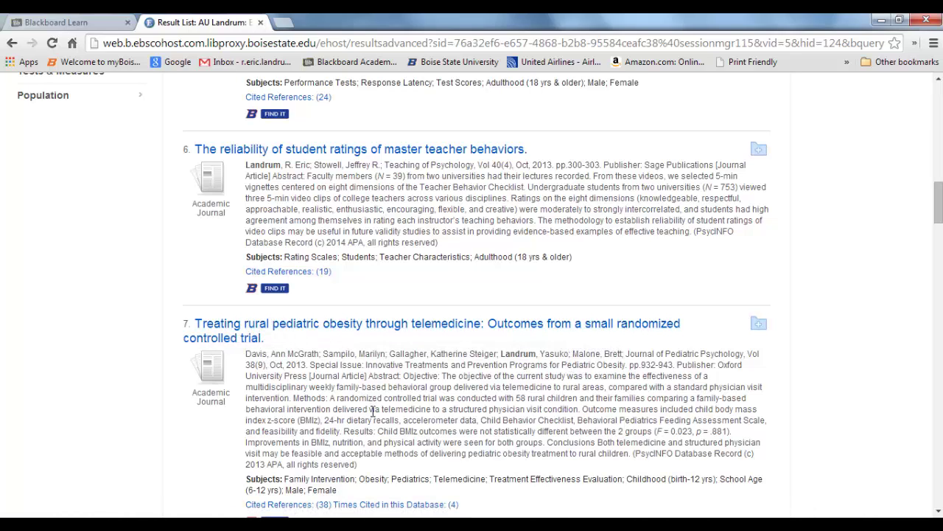
scroll(373, 409, down, 3)
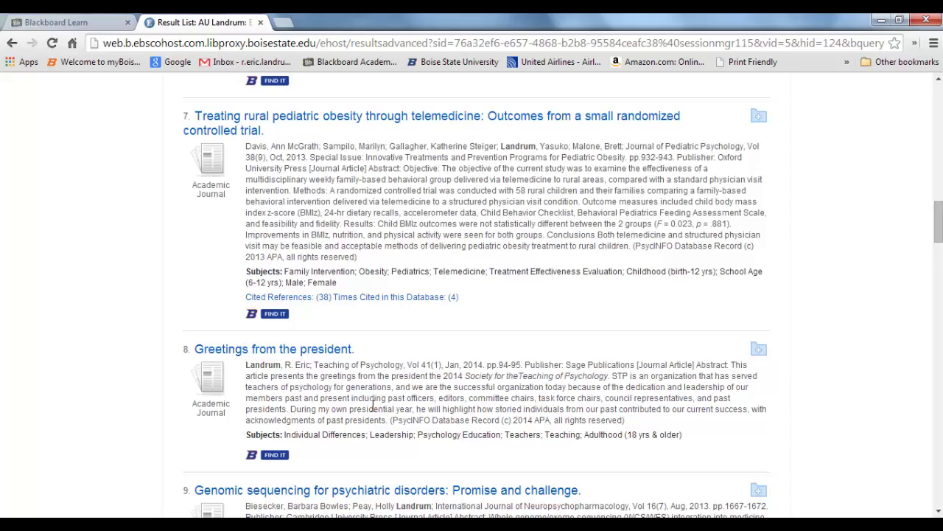
scroll(373, 404, down, 4)
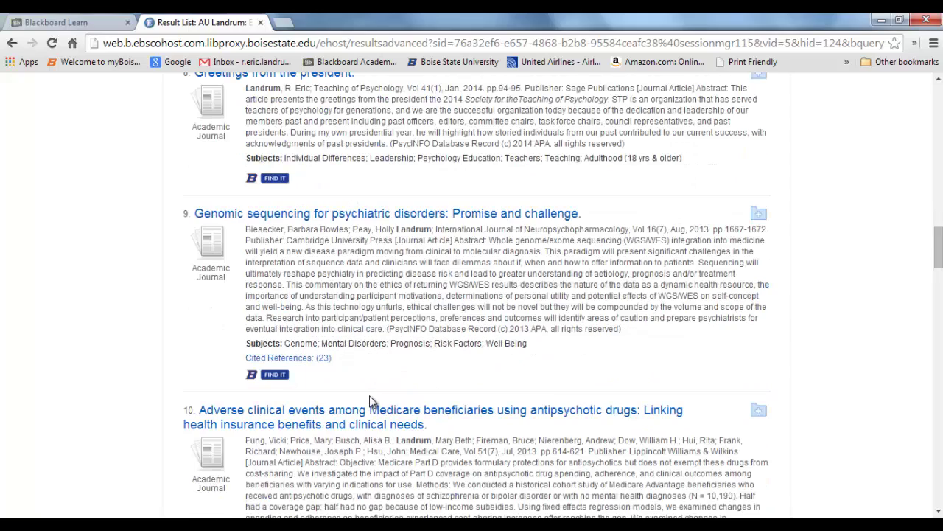
scroll(373, 402, down, 1)
scroll(372, 399, down, 1)
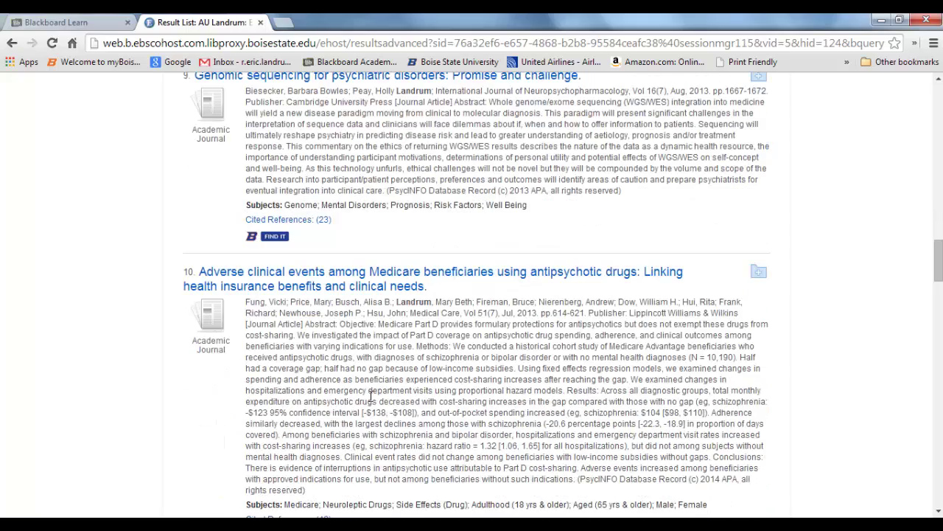
scroll(371, 398, down, 3)
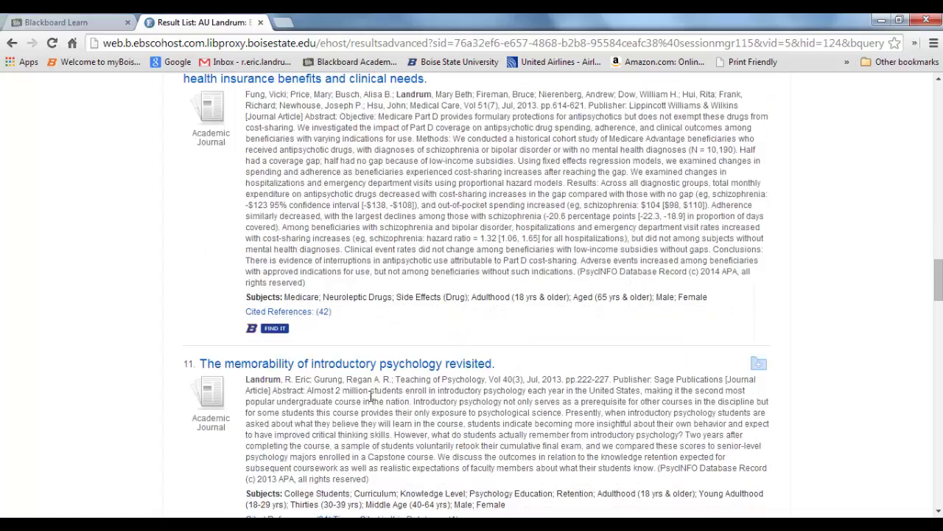
scroll(371, 399, down, 3)
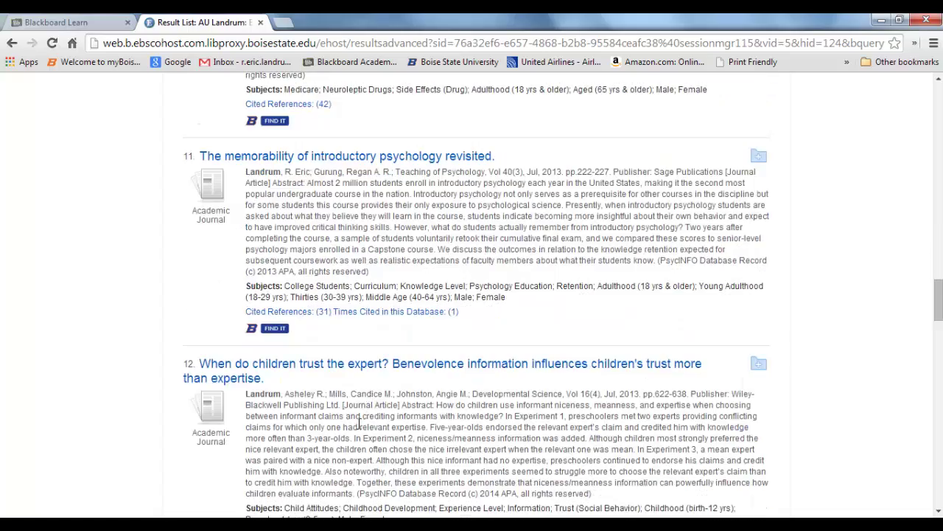
scroll(362, 398, up, 9)
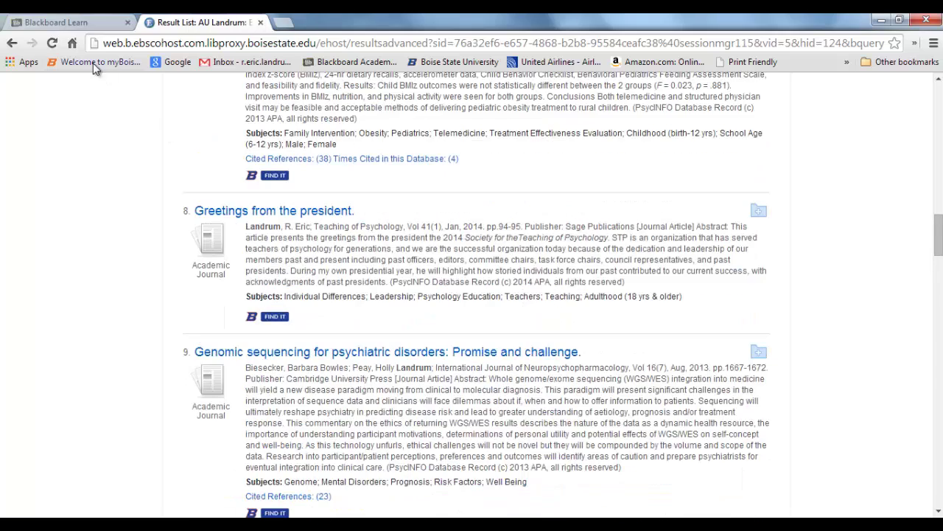
click(88, 23)
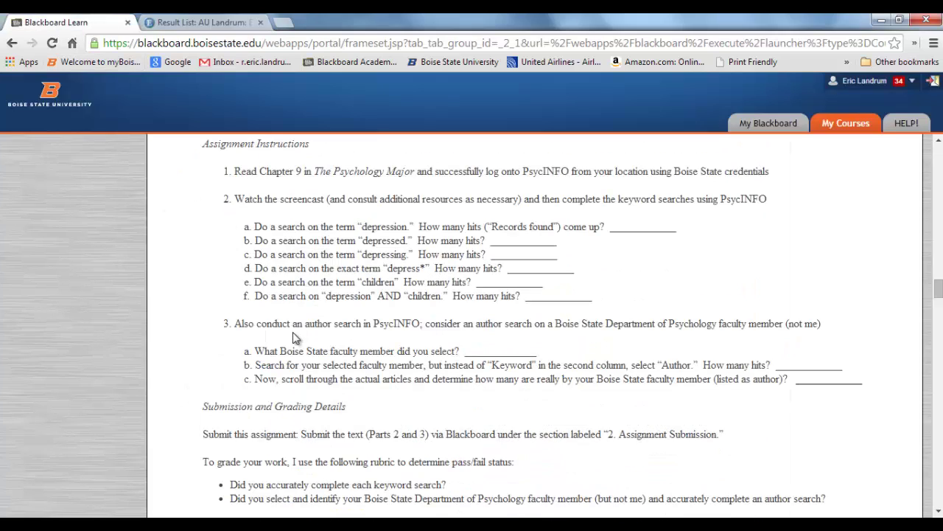
scroll(245, 213, up, 4)
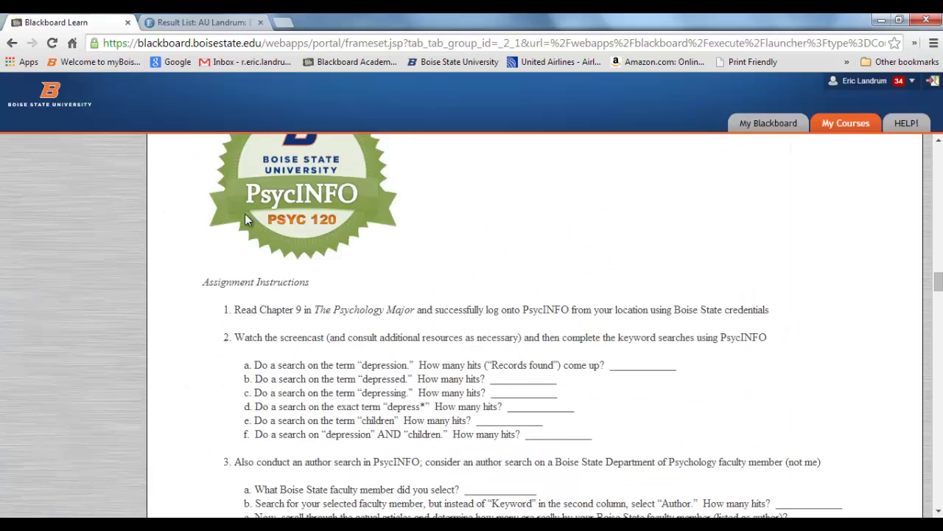
scroll(292, 310, down, 4)
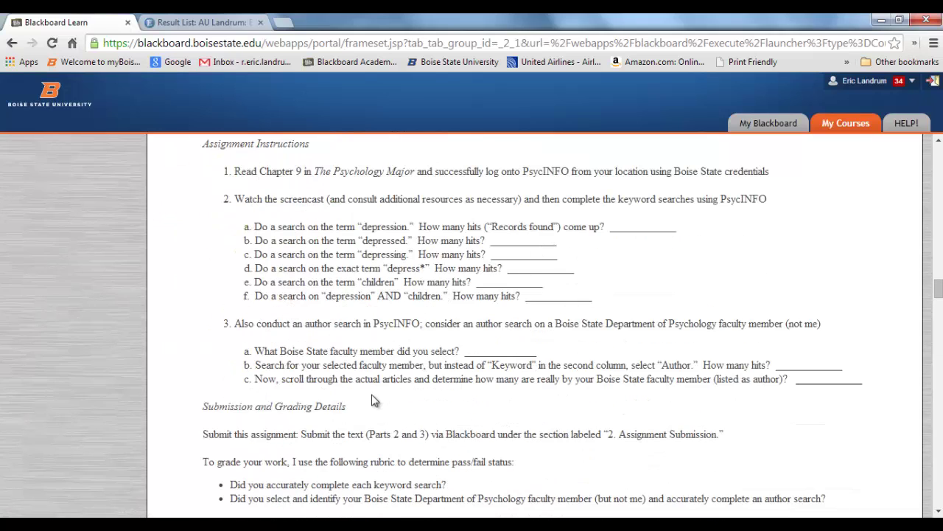
scroll(375, 367, down, 1)
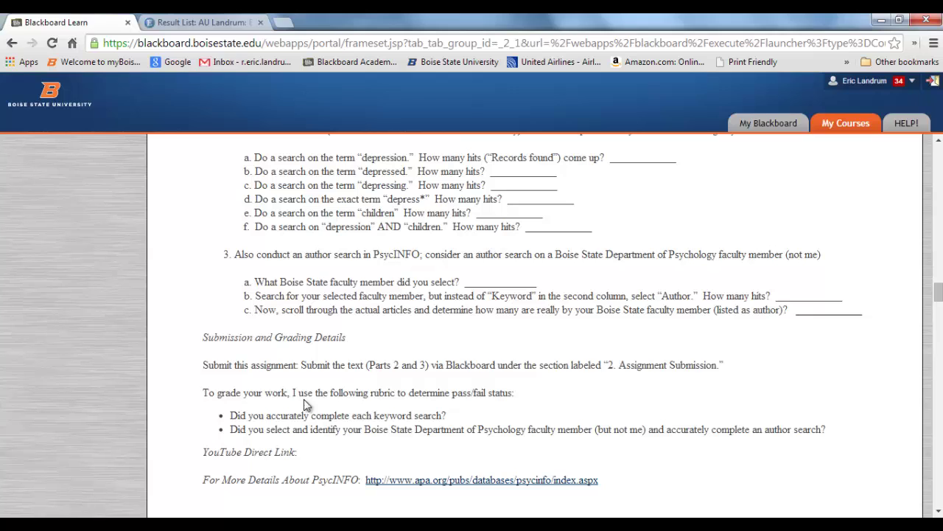